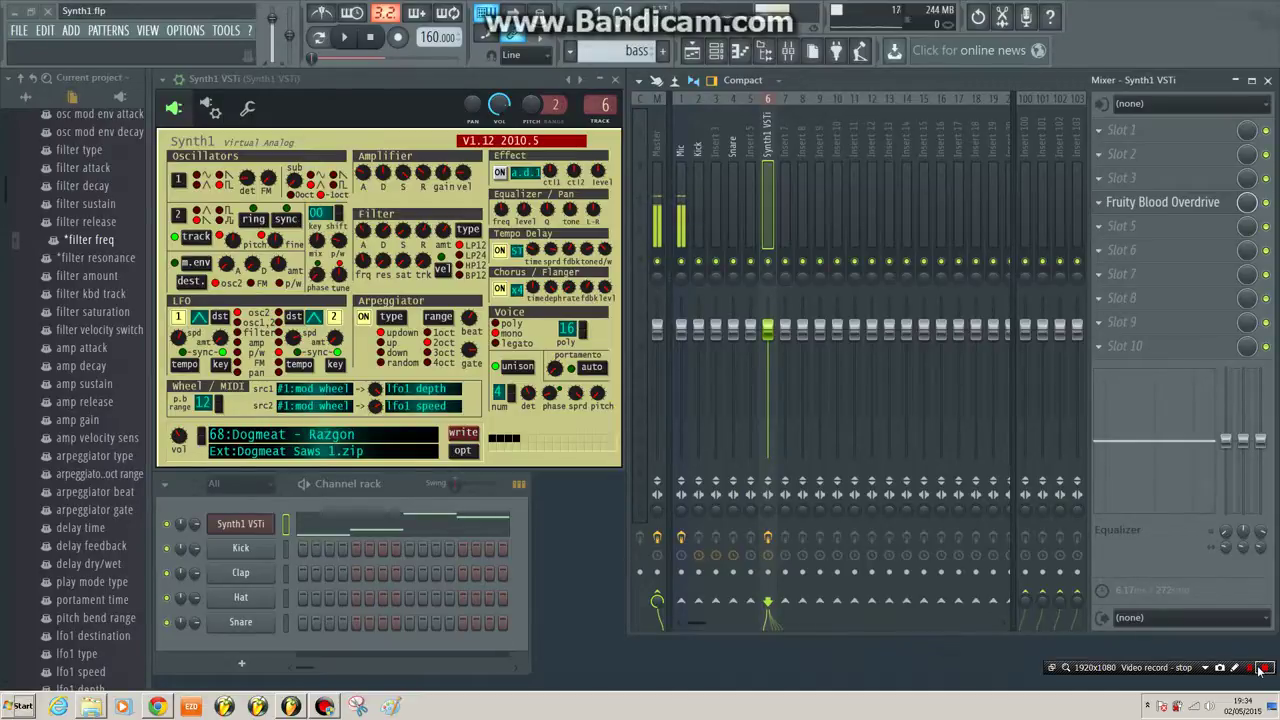
Step: Bring the Musician's Friend product page for the Line 6 FBV Express MKII footswitch to the front
key("alt+Tab")
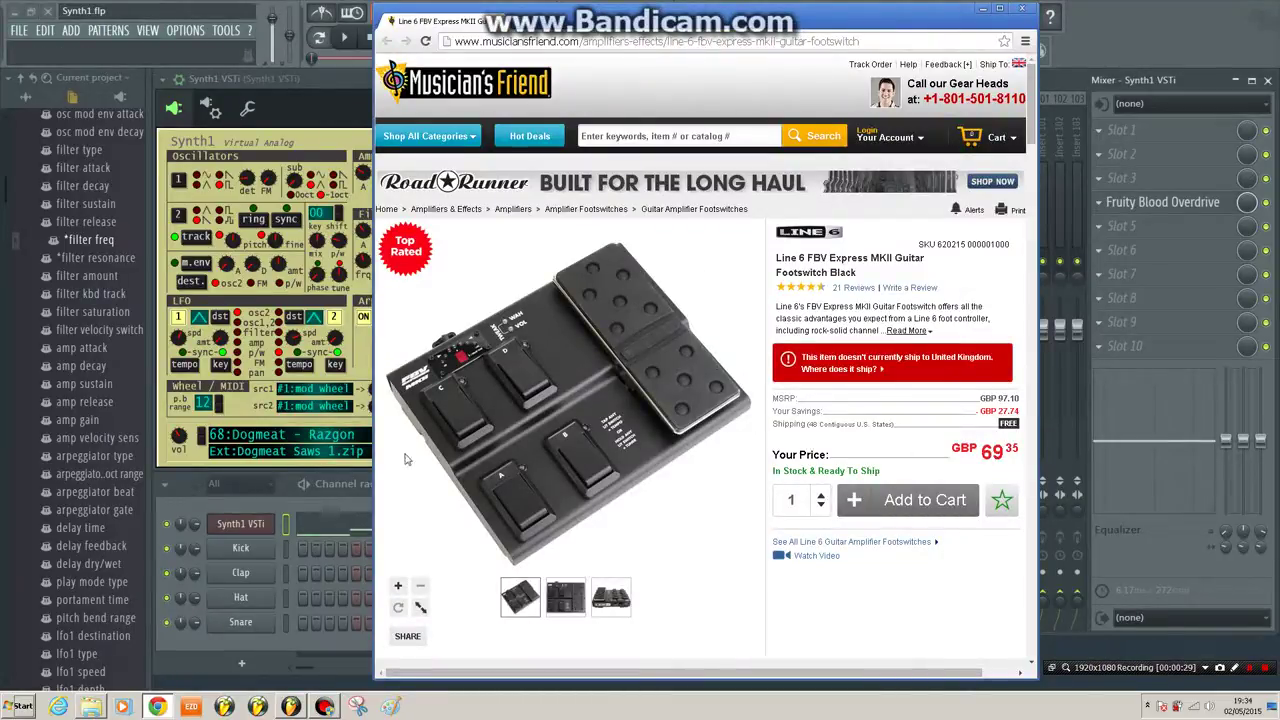
Step: Close the Chrome product page to get back to the Synth1 project with preset 68:Dogmeat - Razgon
left_click(1021, 8)
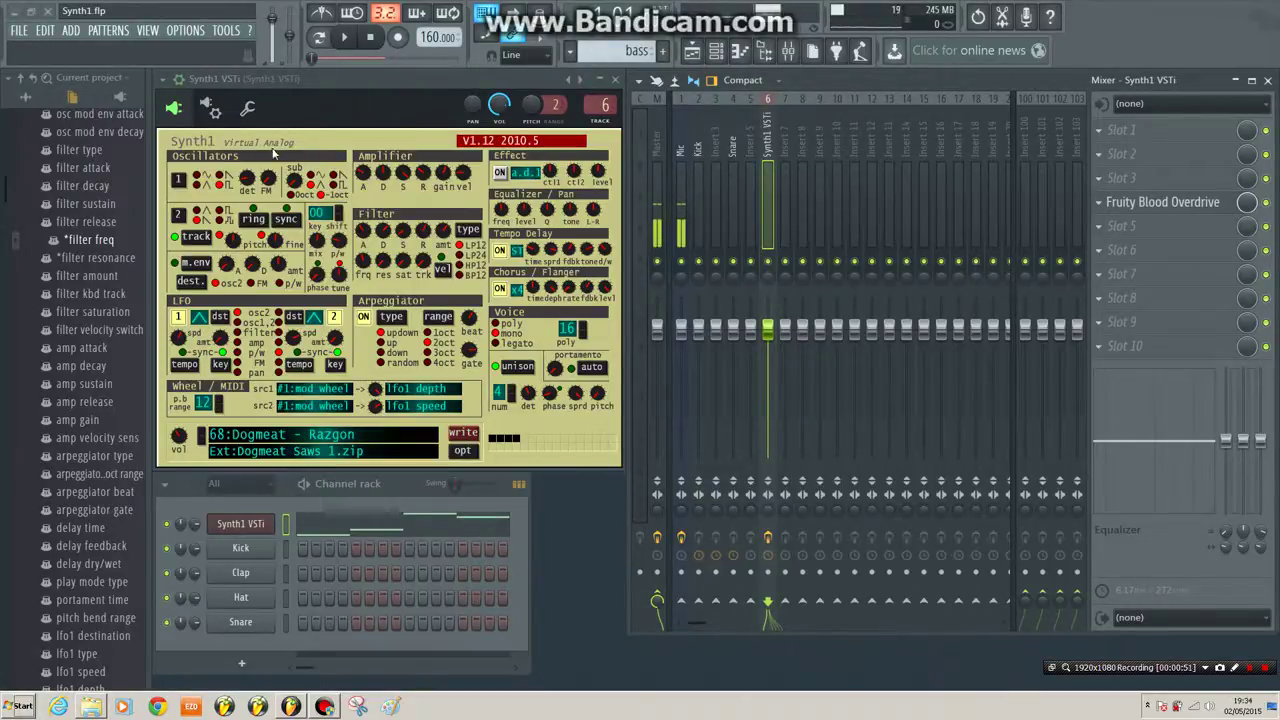
Step: Enable FBV Express Mk II as MIDI input and output, keeping the generic controller type
left_click(198, 30)
left_click(208, 62)
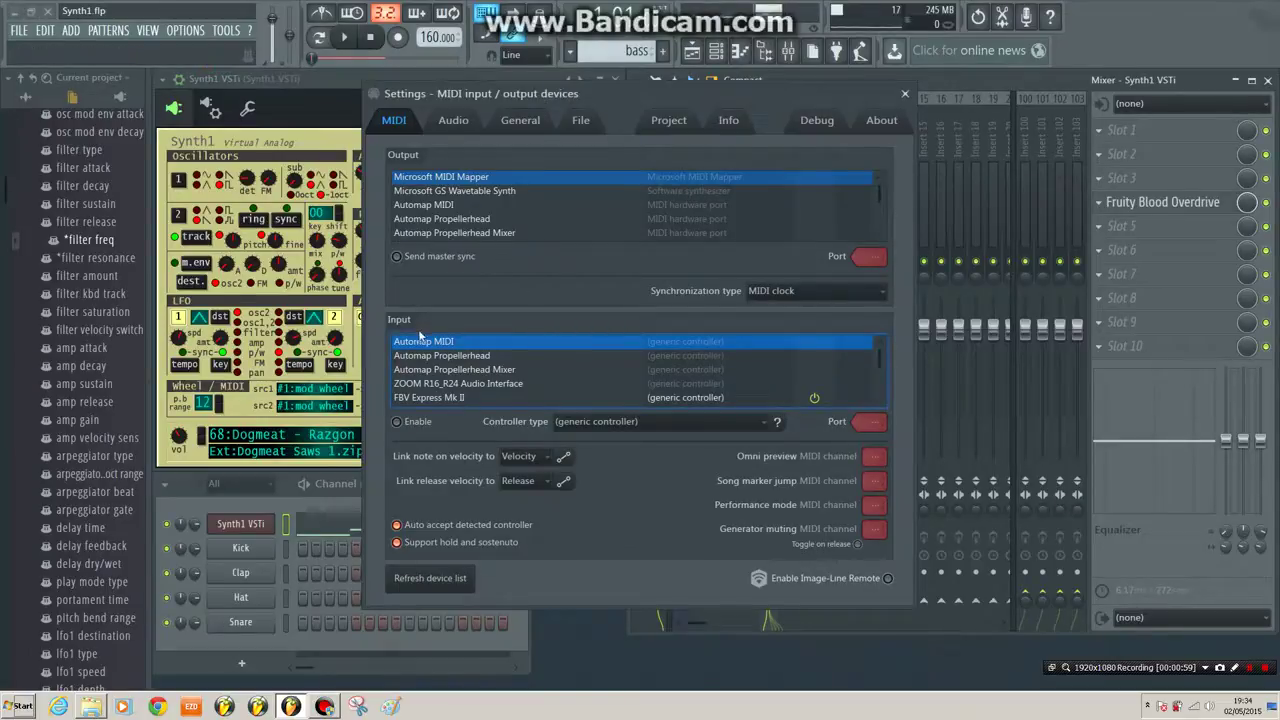
left_click(428, 397)
left_click(515, 218)
key("Down")
key("Down")
key("Down")
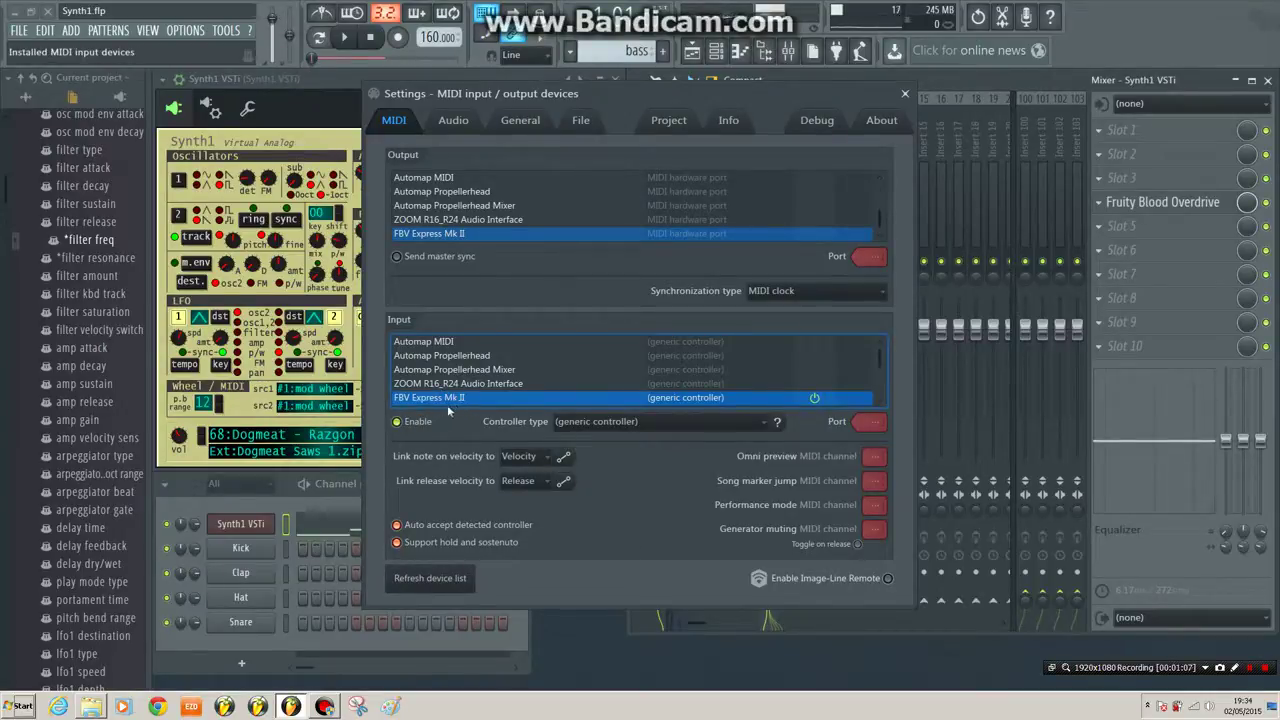
left_click(668, 424)
left_click(763, 447)
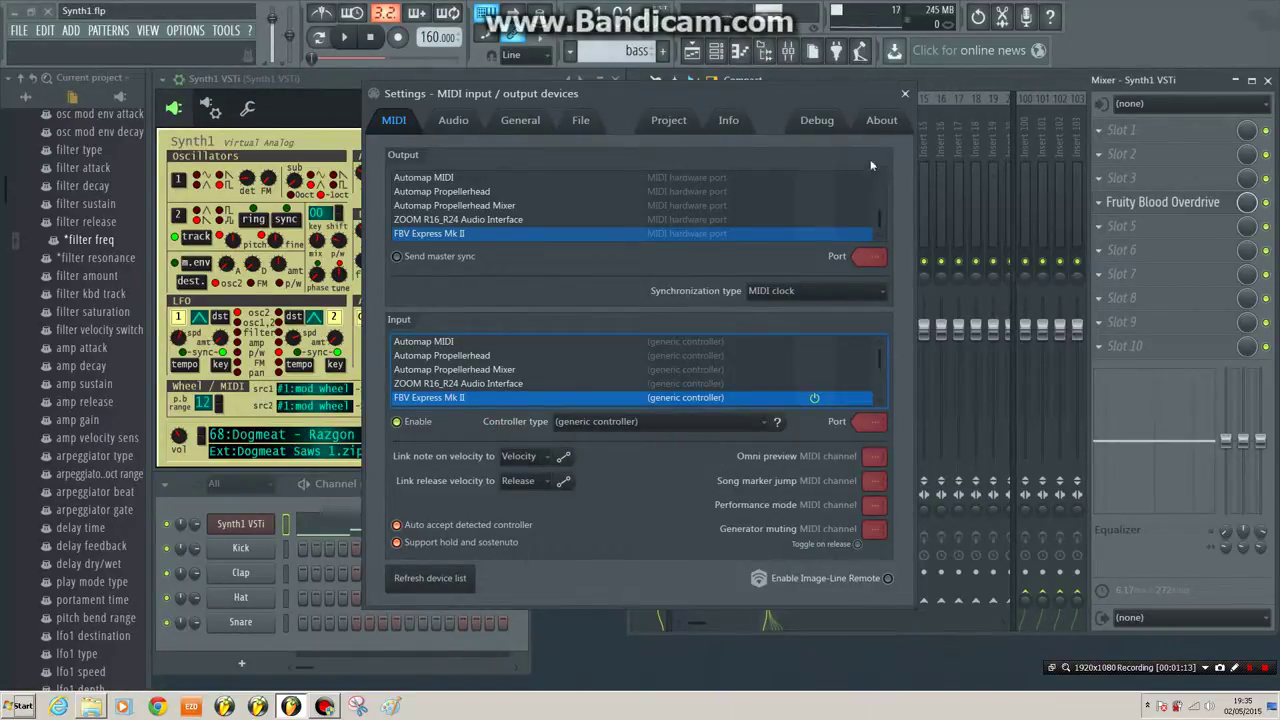
left_click(904, 93)
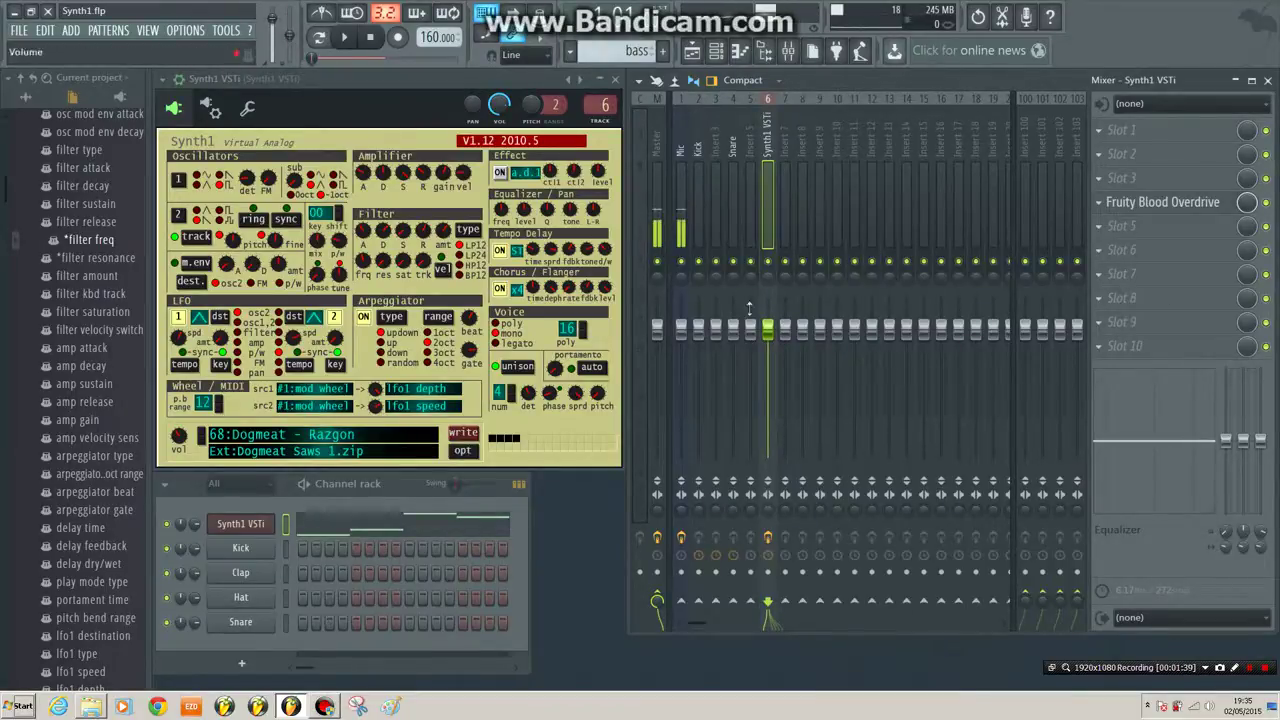
Step: Link the Synth1 mixer volume fader to the pedal using Link to controller with Auto detect
right_click(772, 338)
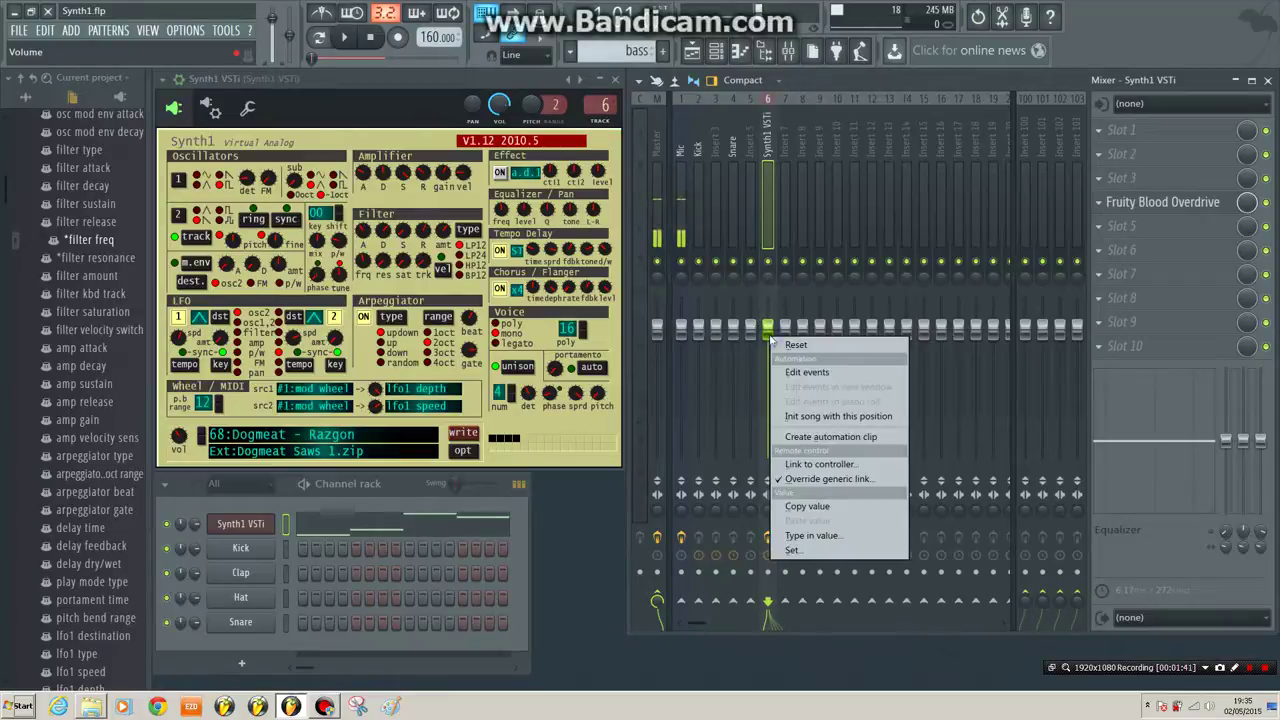
left_click(826, 465)
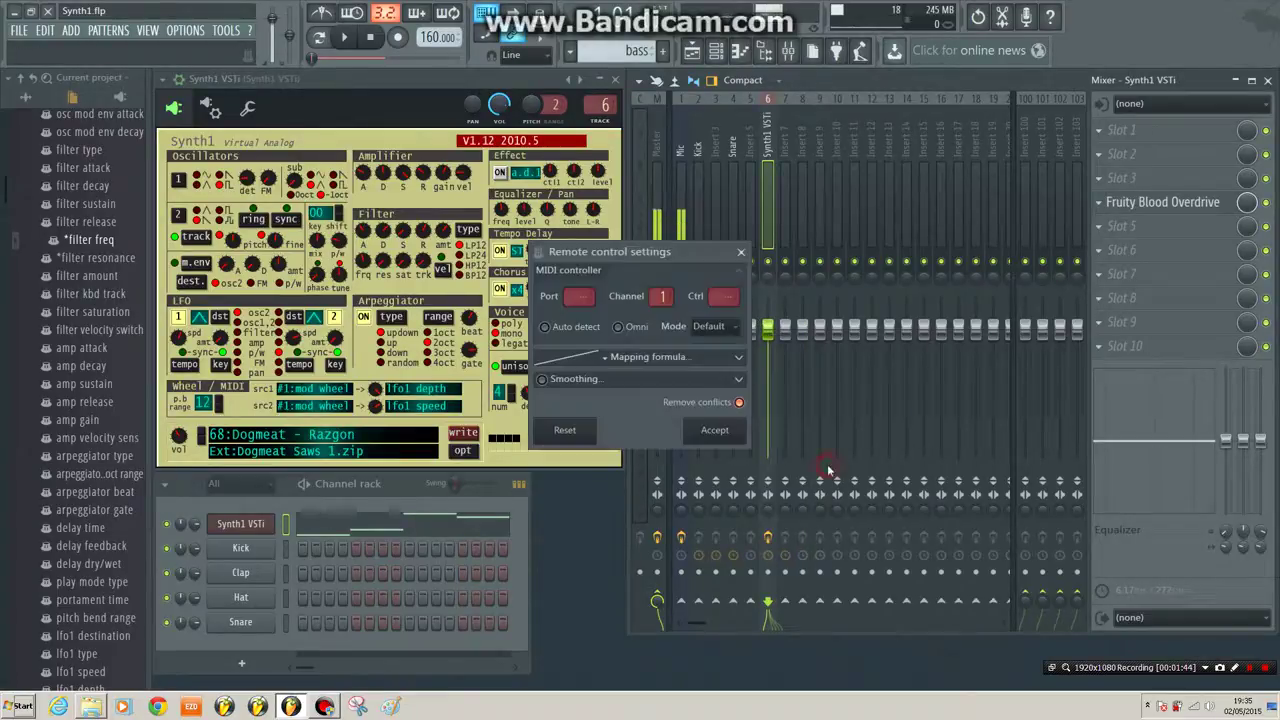
left_click(545, 327)
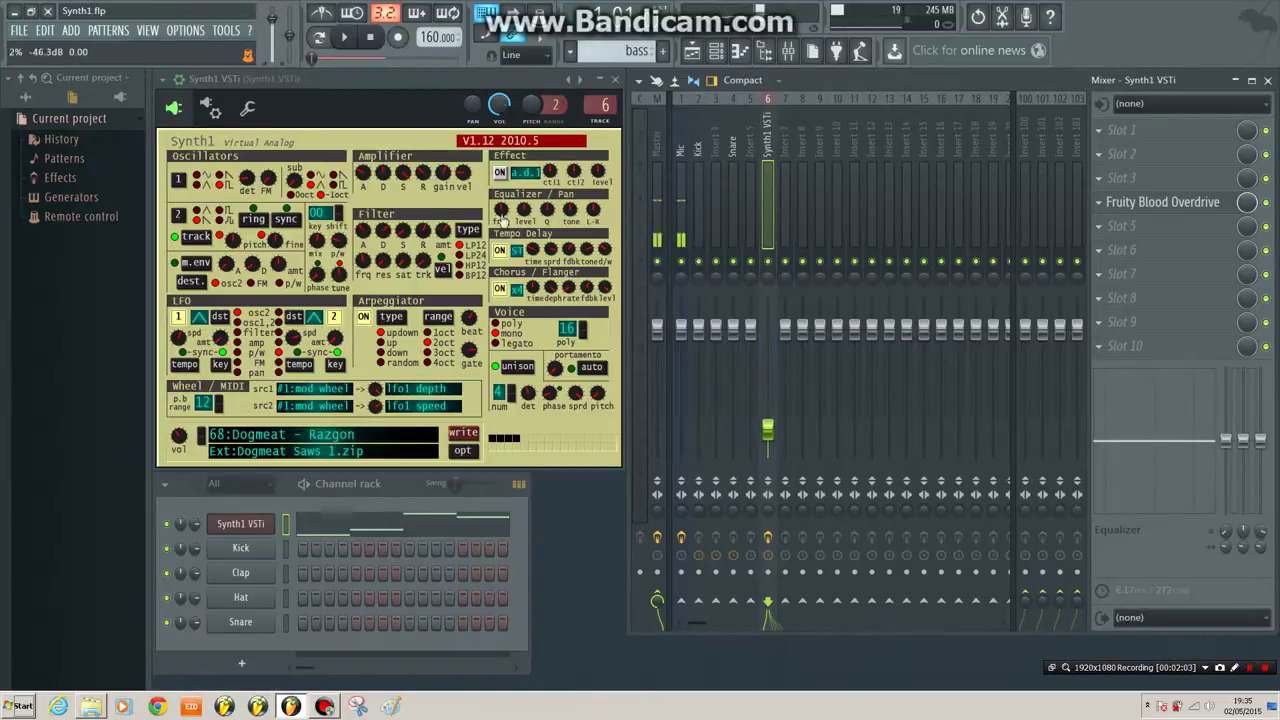
Step: Play the pattern, sweep the pedal to test Synth1's volume fader, then stop playback
key("space")
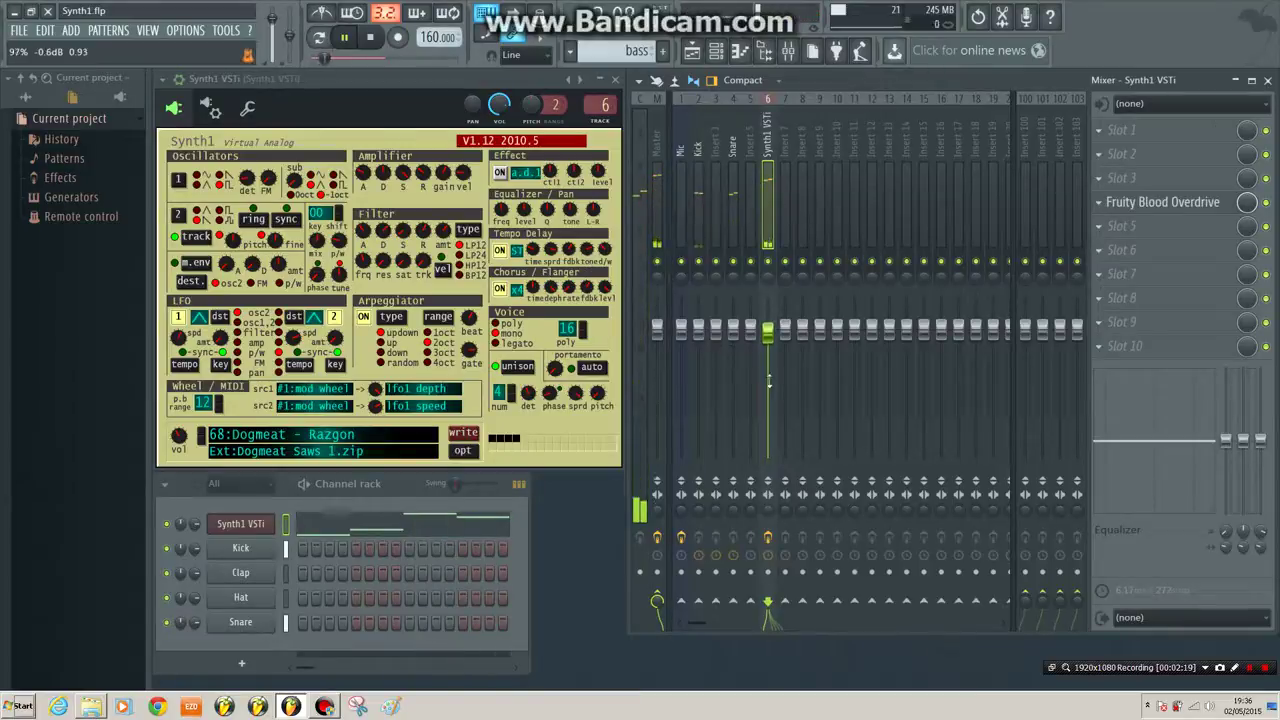
left_click(375, 39)
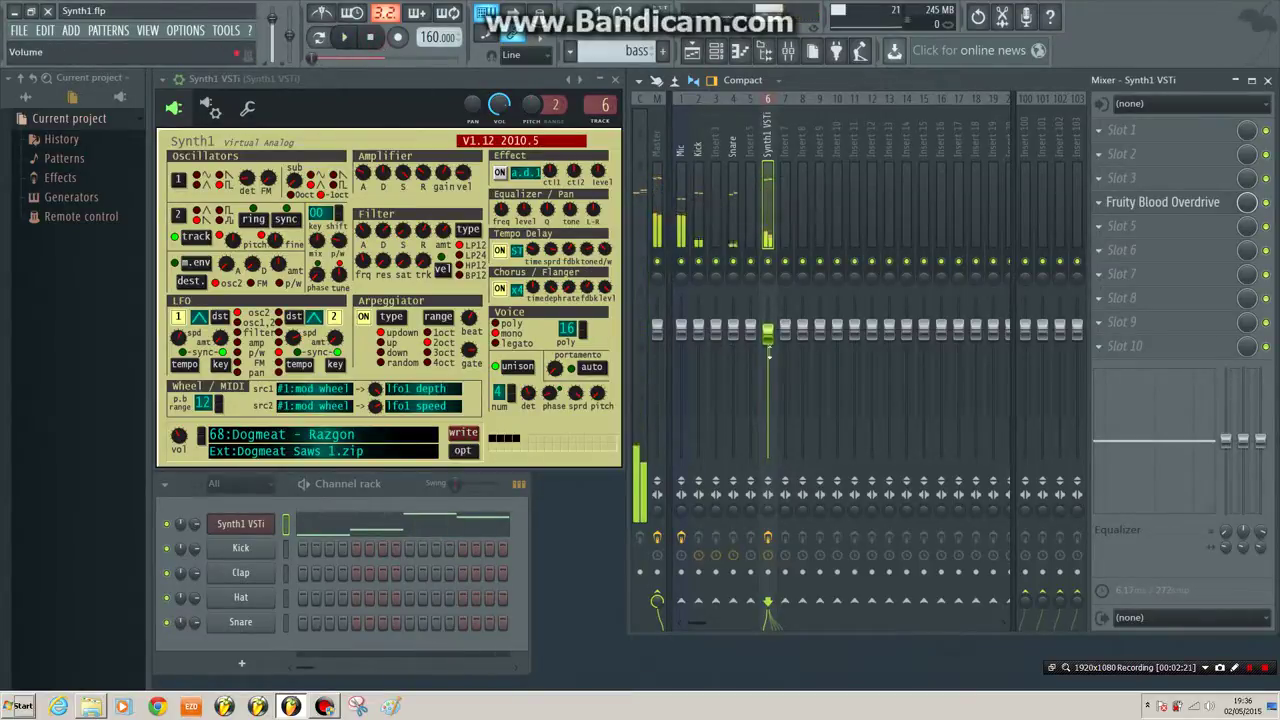
Step: Reset the Synth1 fader's controller link with Auto detect off, clearing controller 7, and accept
right_click(767, 331)
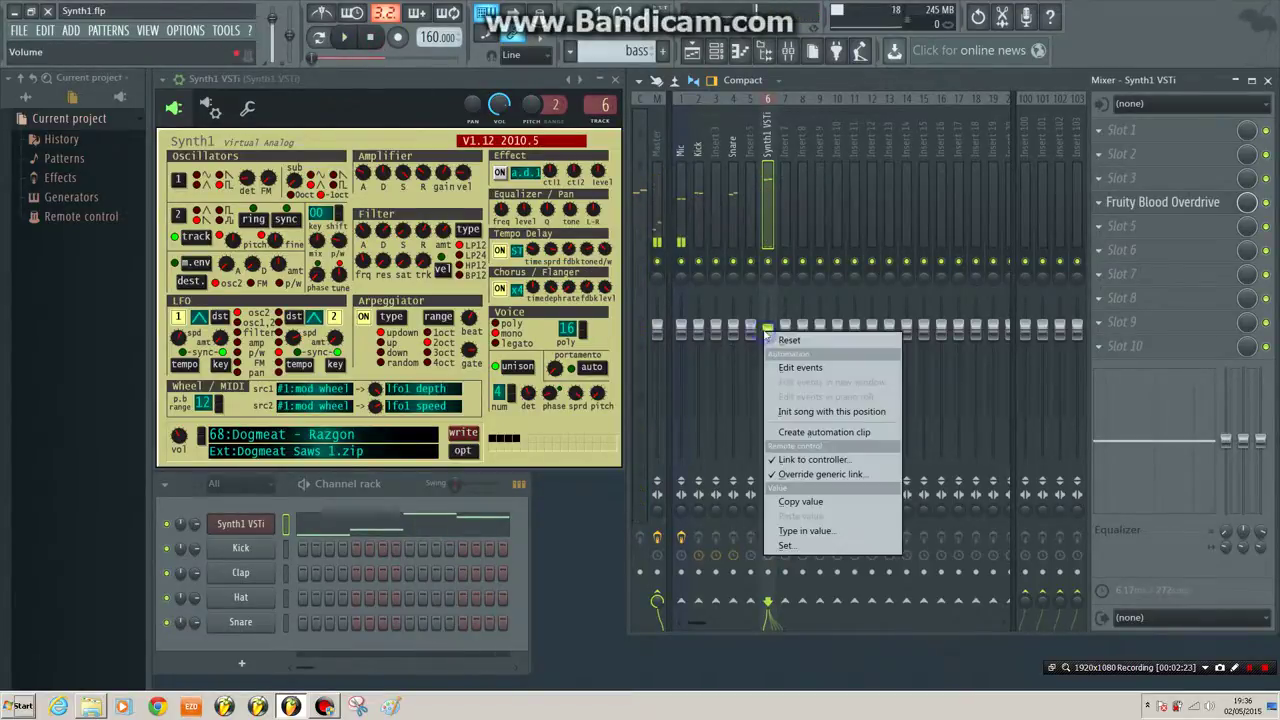
left_click(812, 460)
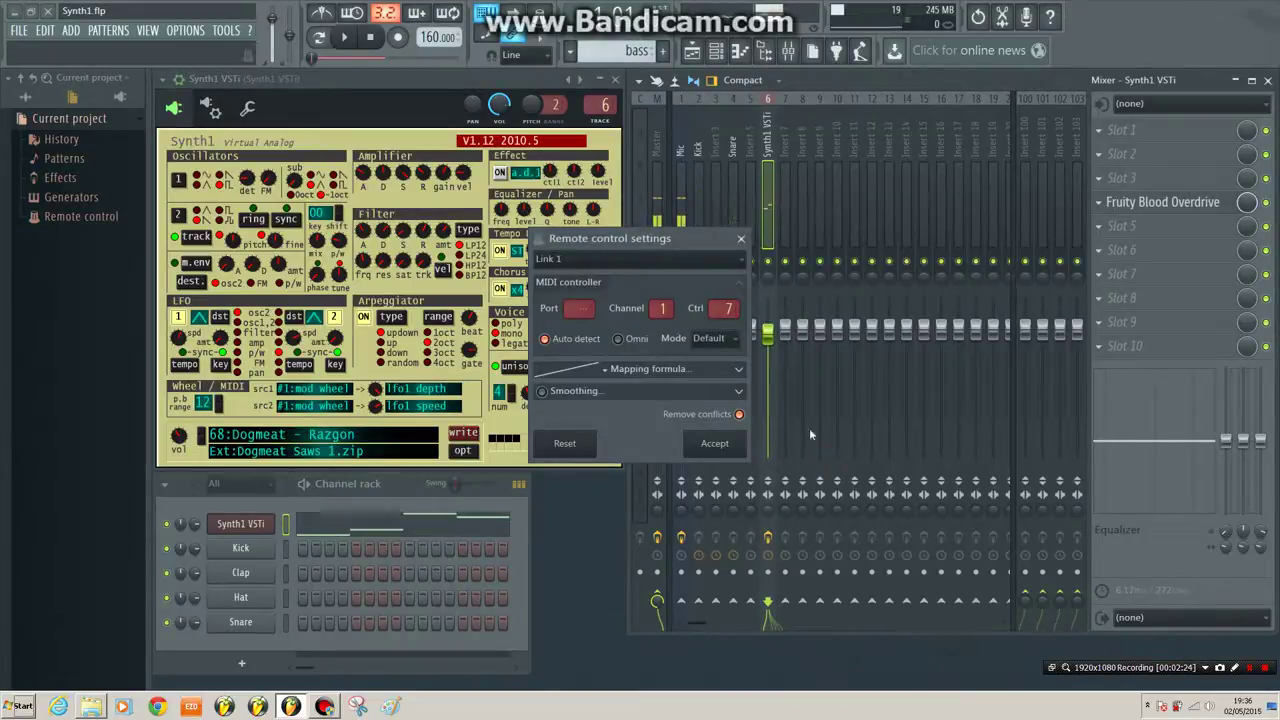
left_click(565, 341)
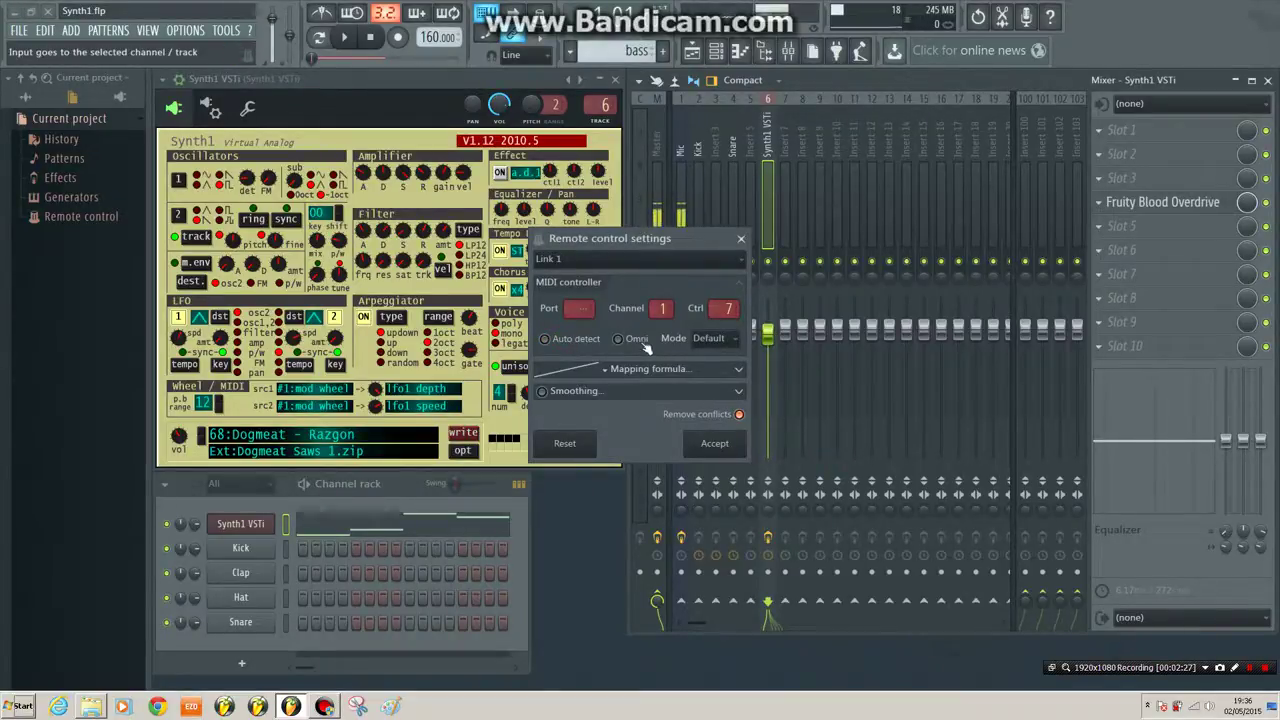
left_click(565, 443)
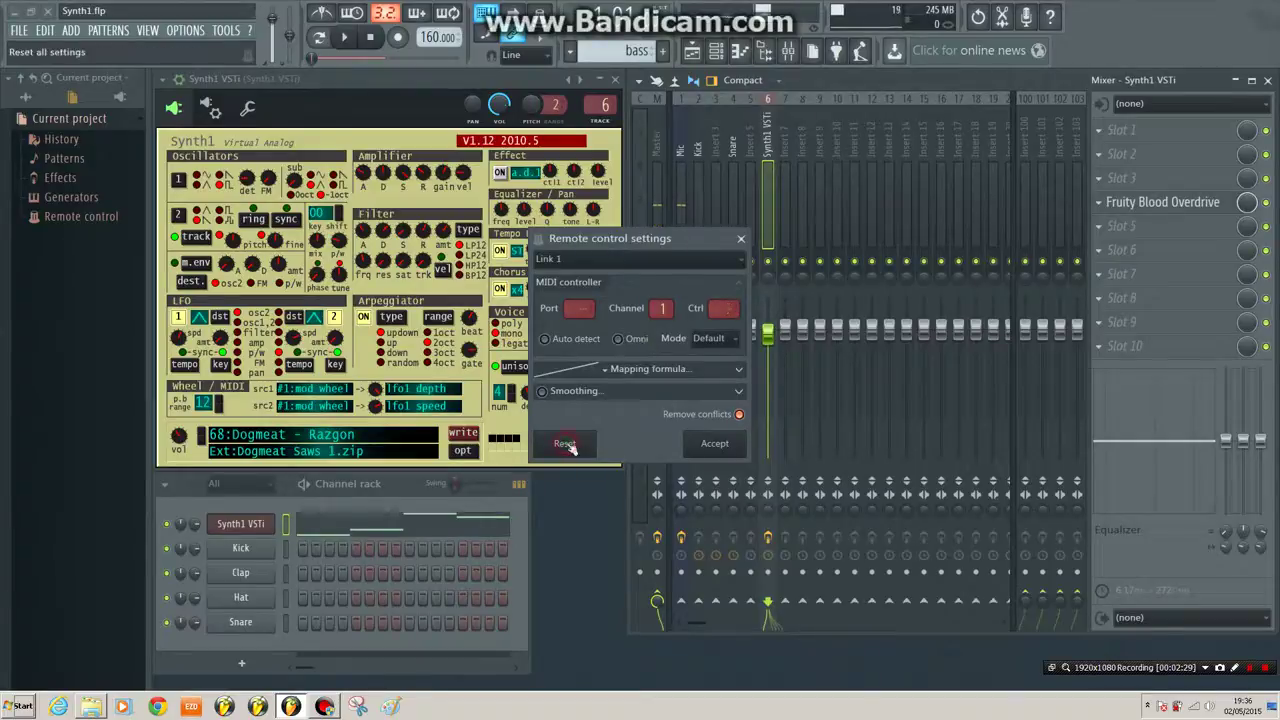
left_click(716, 445)
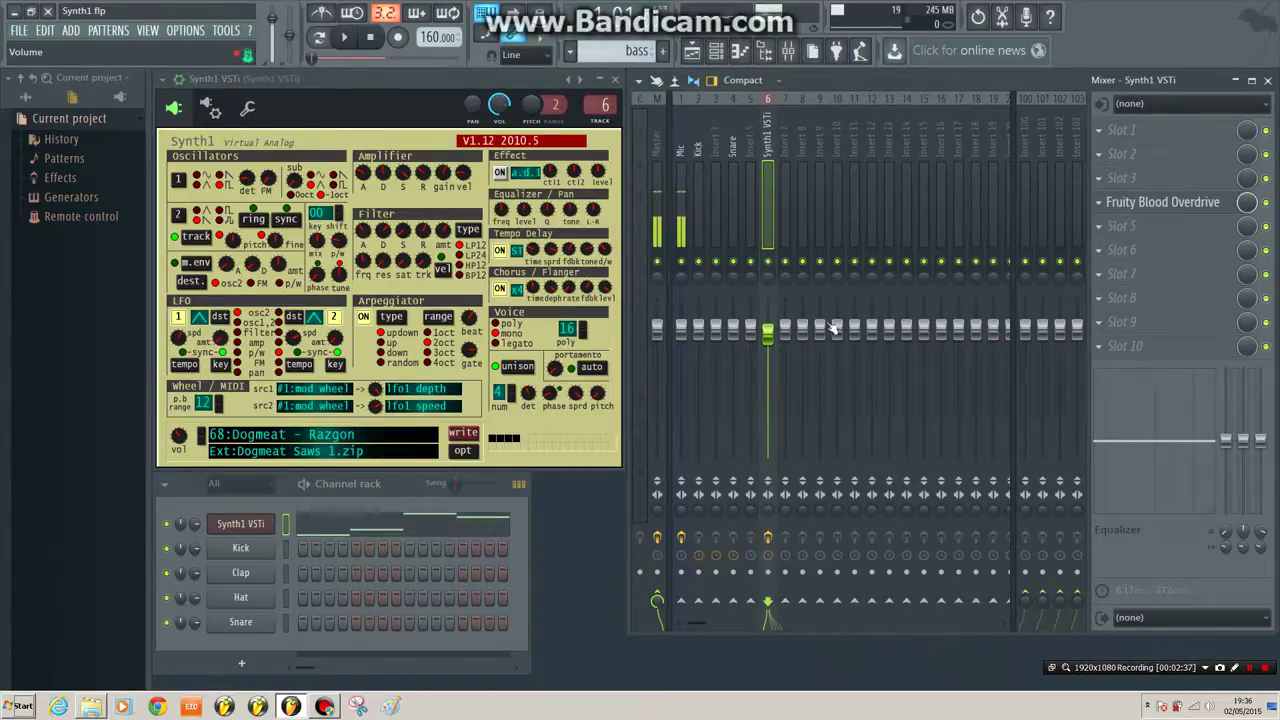
right_click(1246, 203)
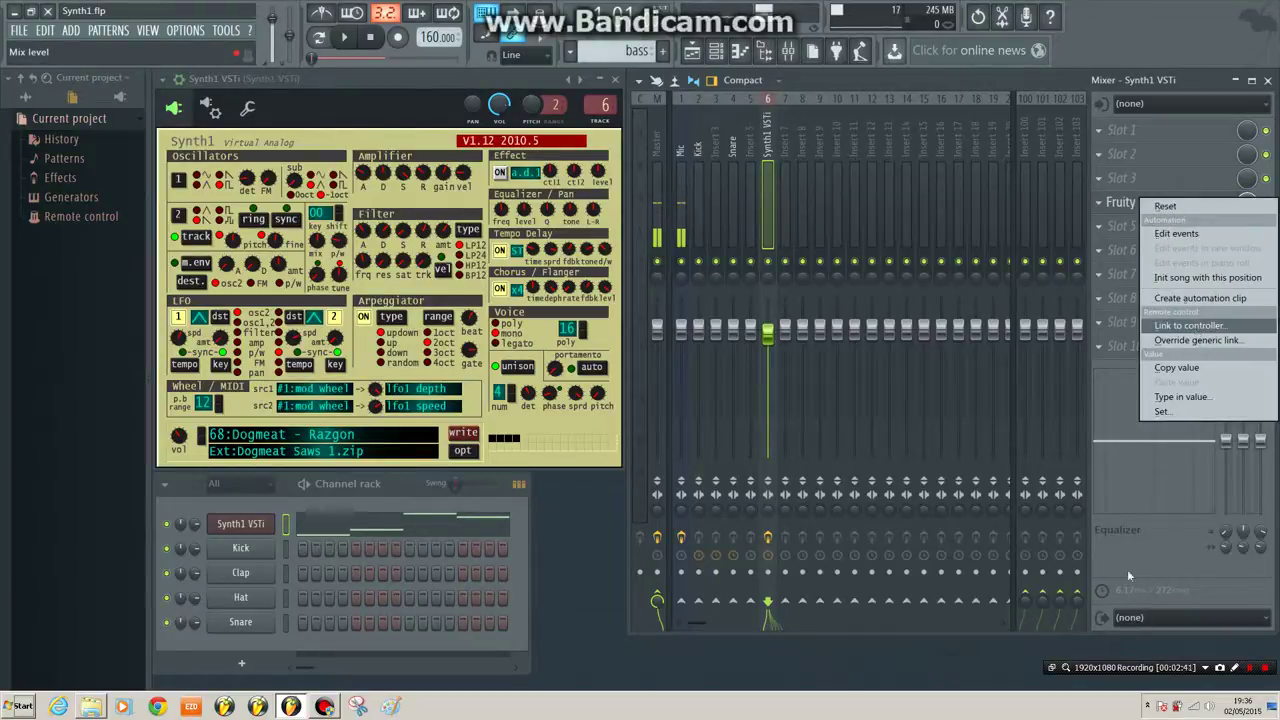
right_click(1233, 444)
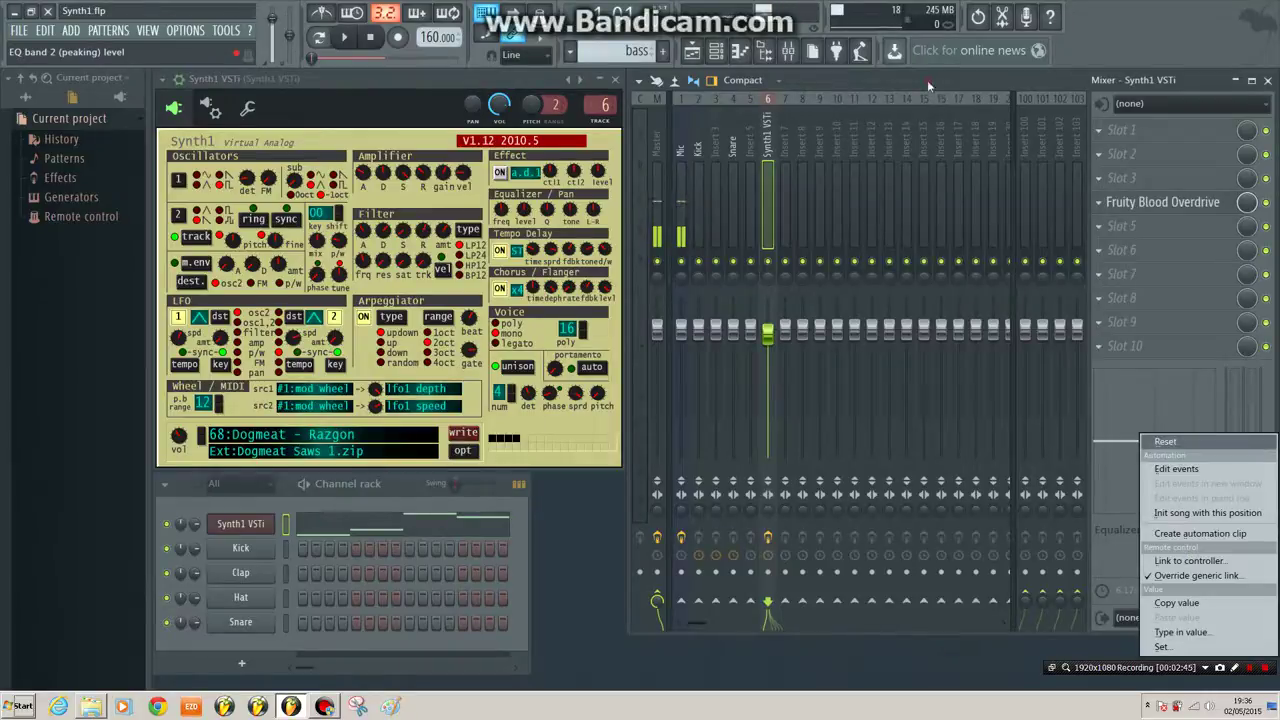
left_click(836, 176)
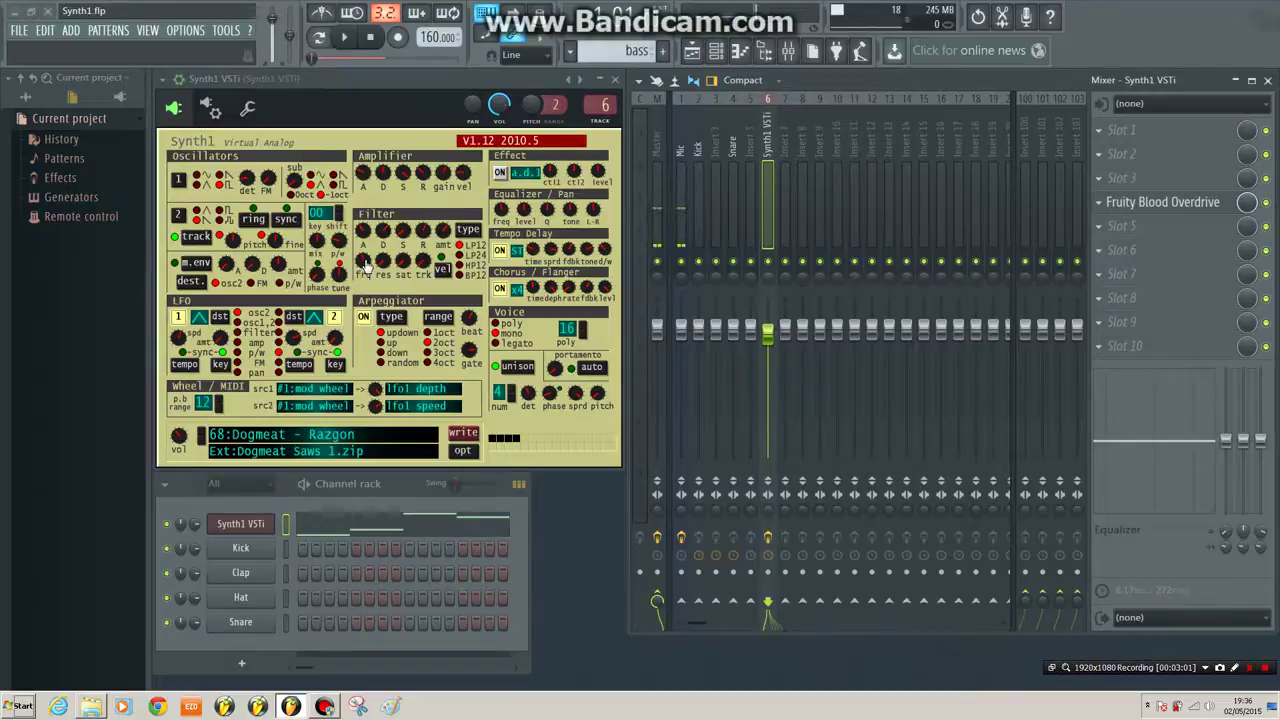
Step: Set Synth1's filter freq to 56 and link it, as last tweaked parameter, to the pedal with Auto detect
left_click_drag(381, 266, 387, 266)
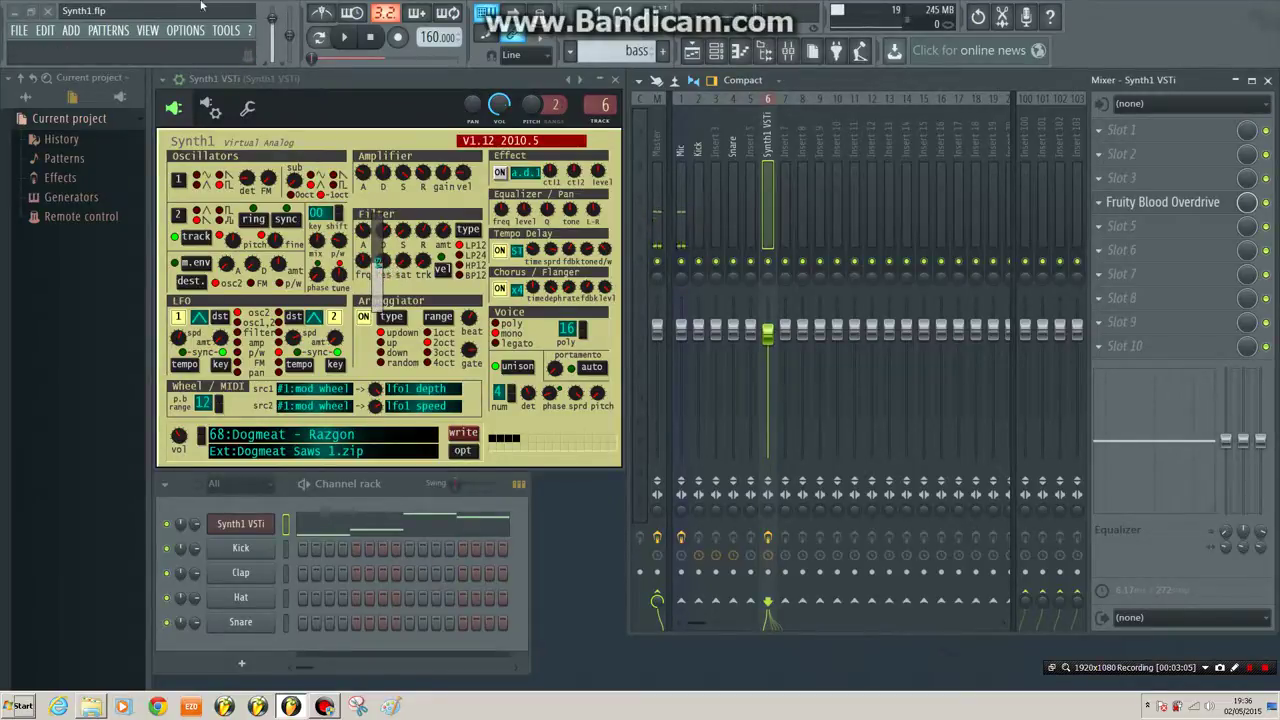
left_click(227, 31)
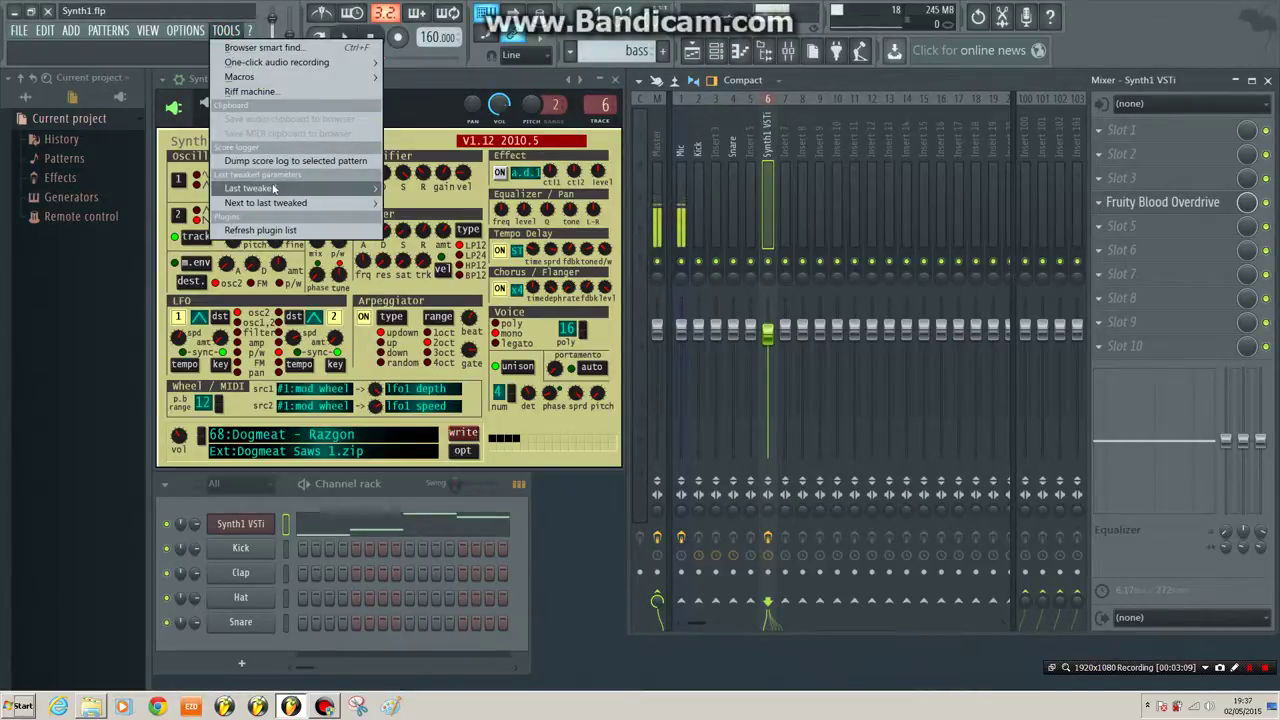
mouse_move(274, 189)
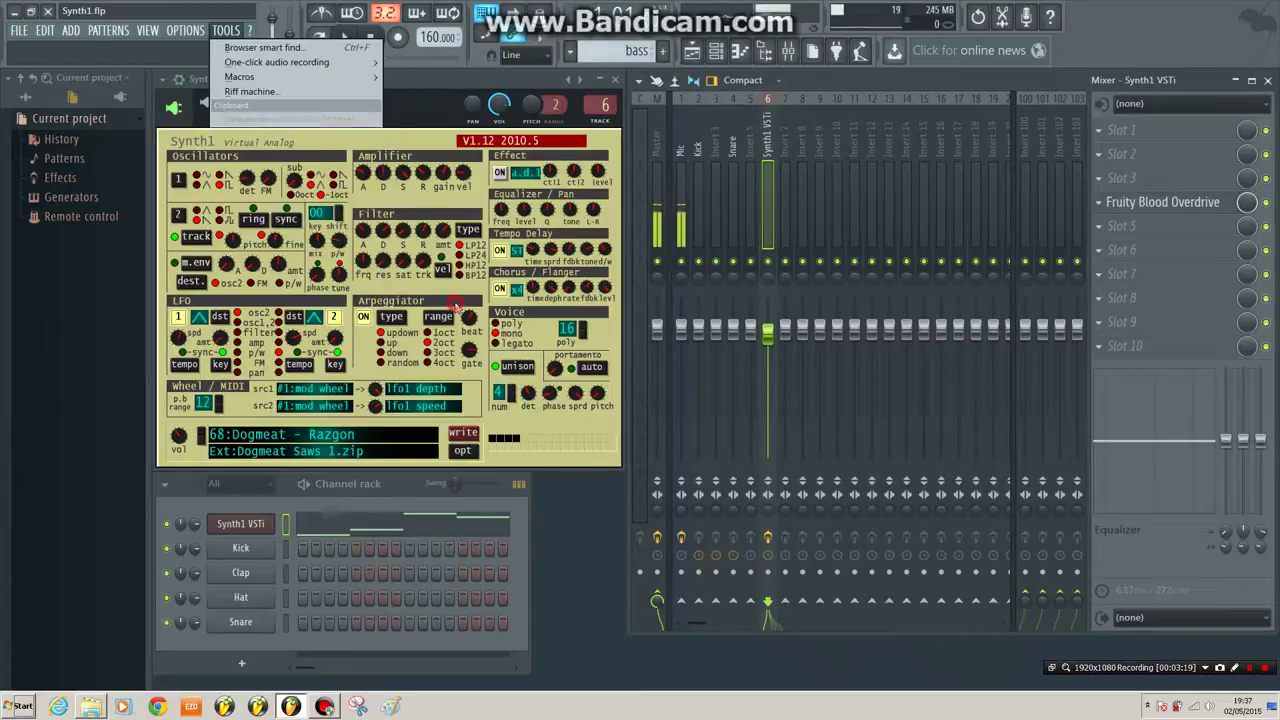
left_click(587, 330)
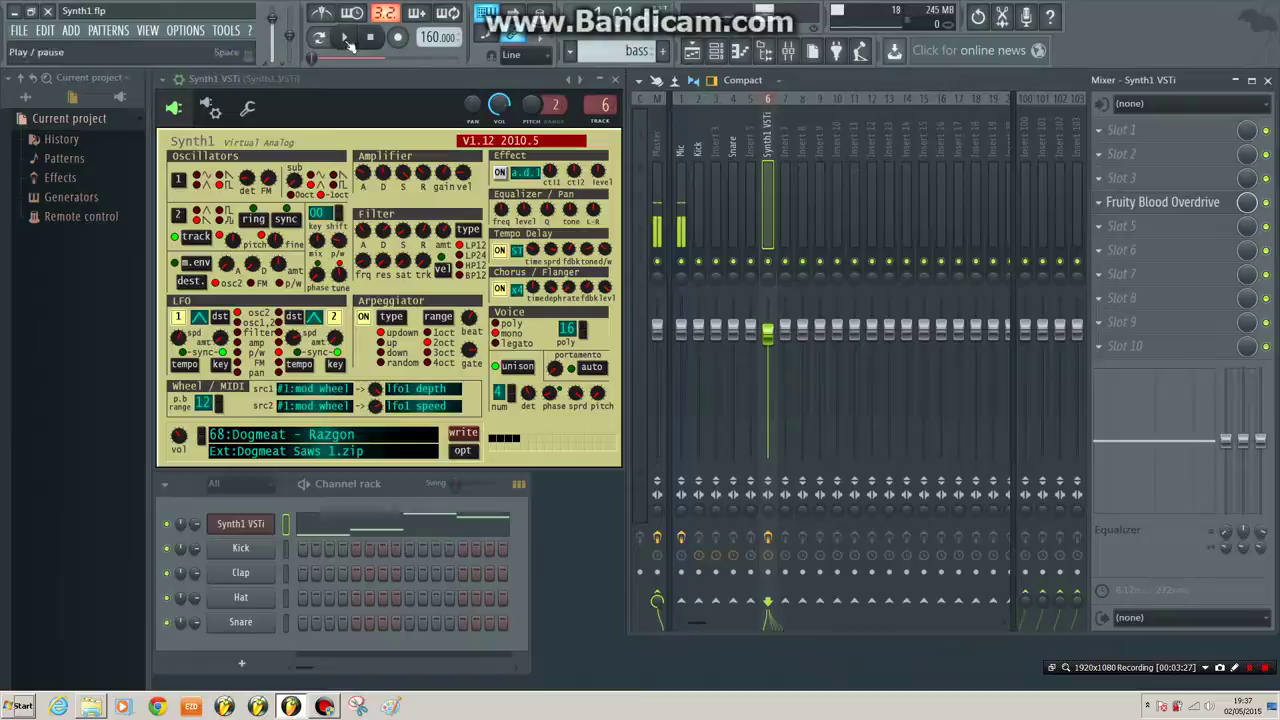
left_click(346, 40)
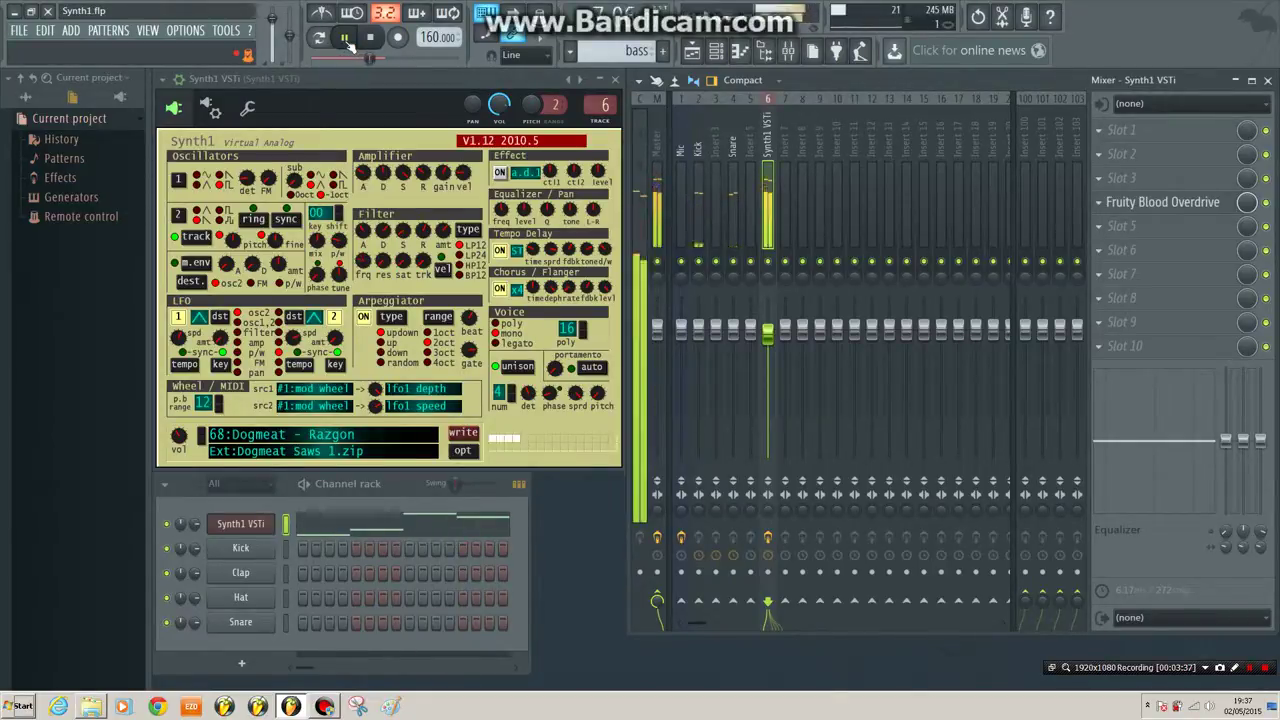
left_click(370, 38)
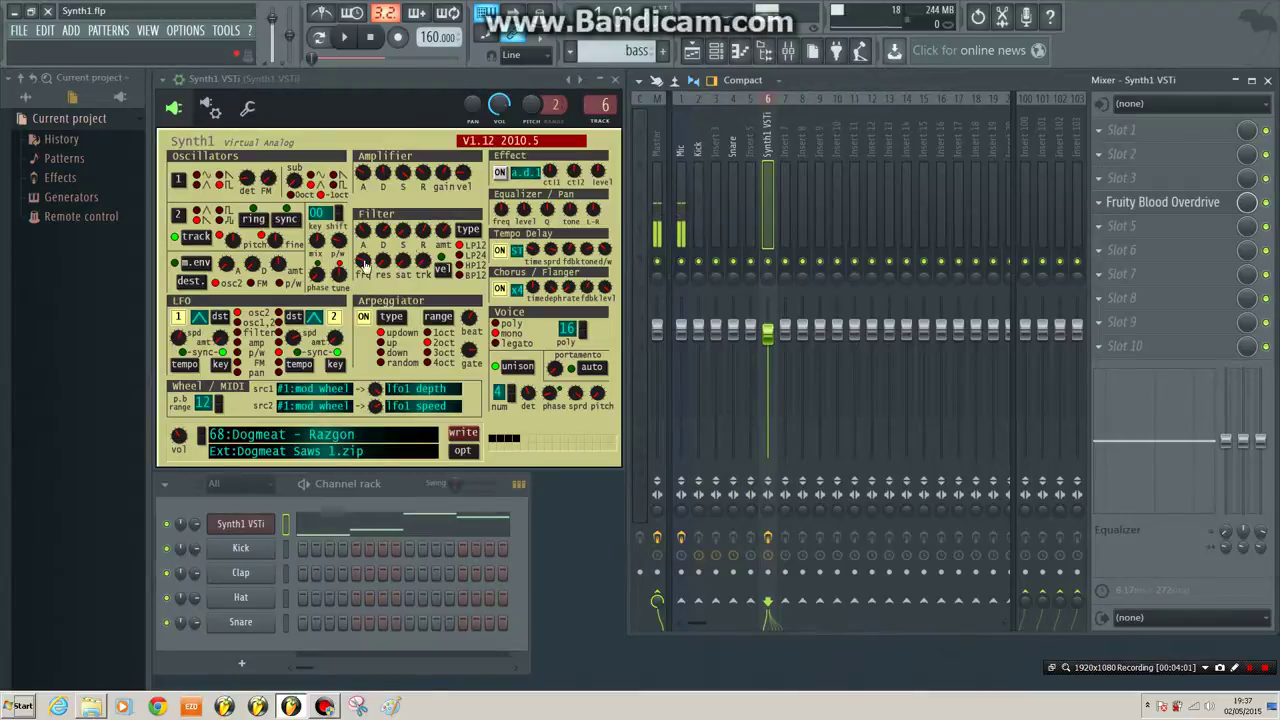
left_click(188, 31)
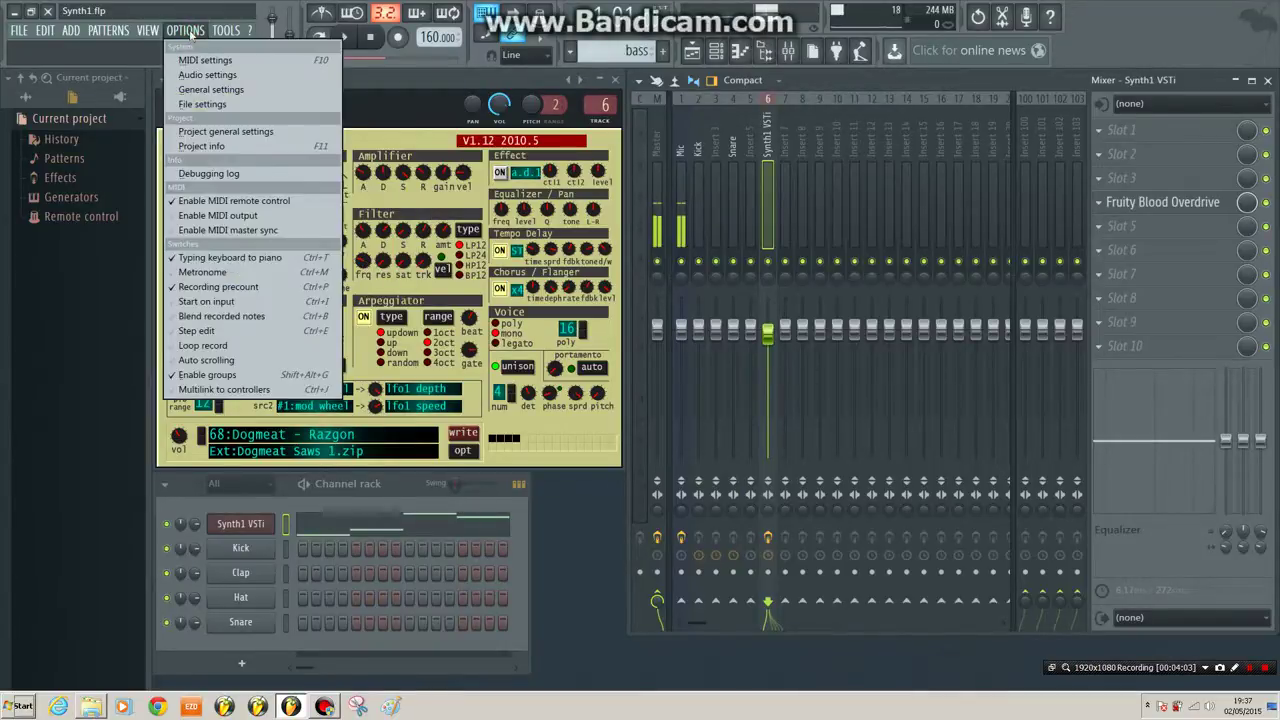
left_click(194, 32)
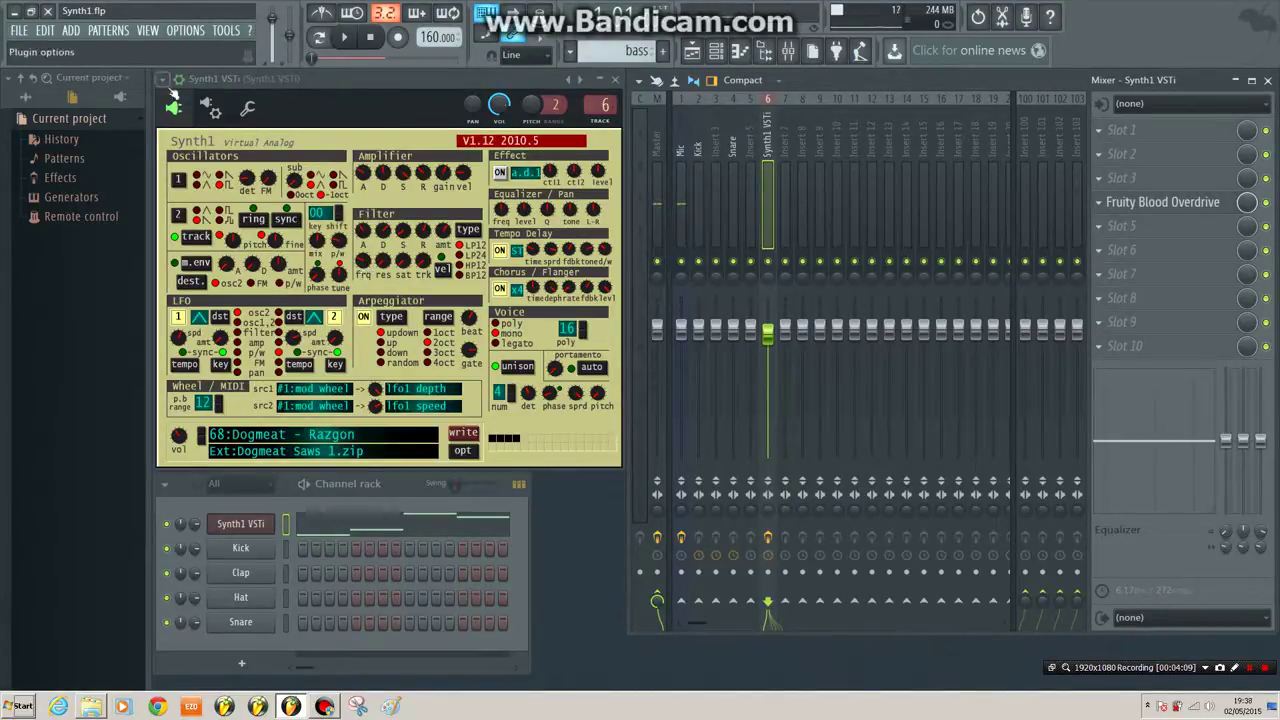
left_click(162, 80)
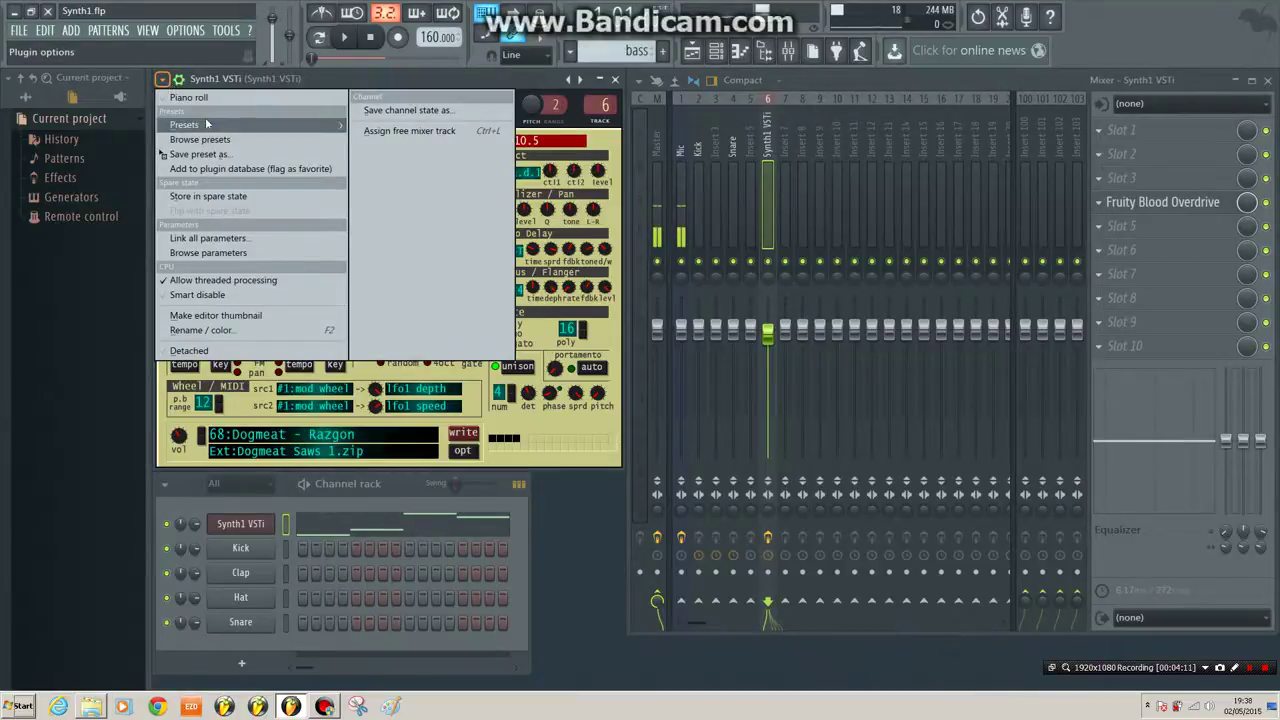
left_click(237, 255)
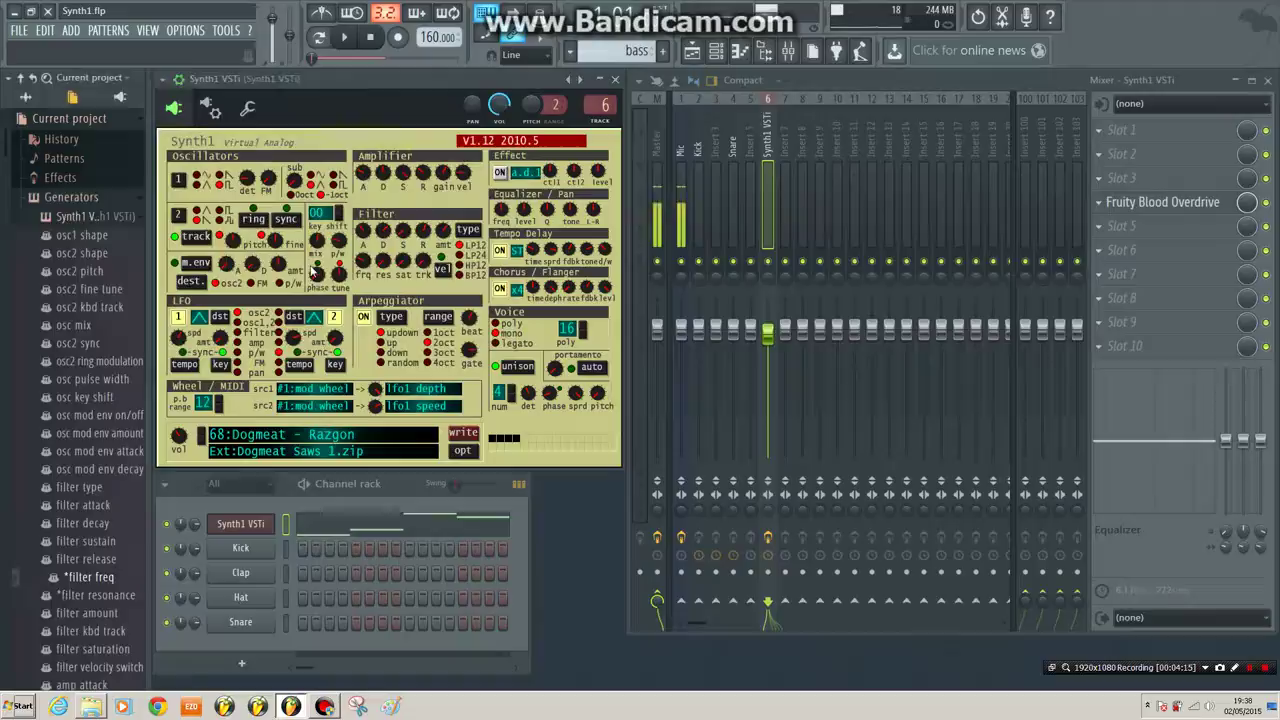
left_click_drag(4, 150, 6, 180)
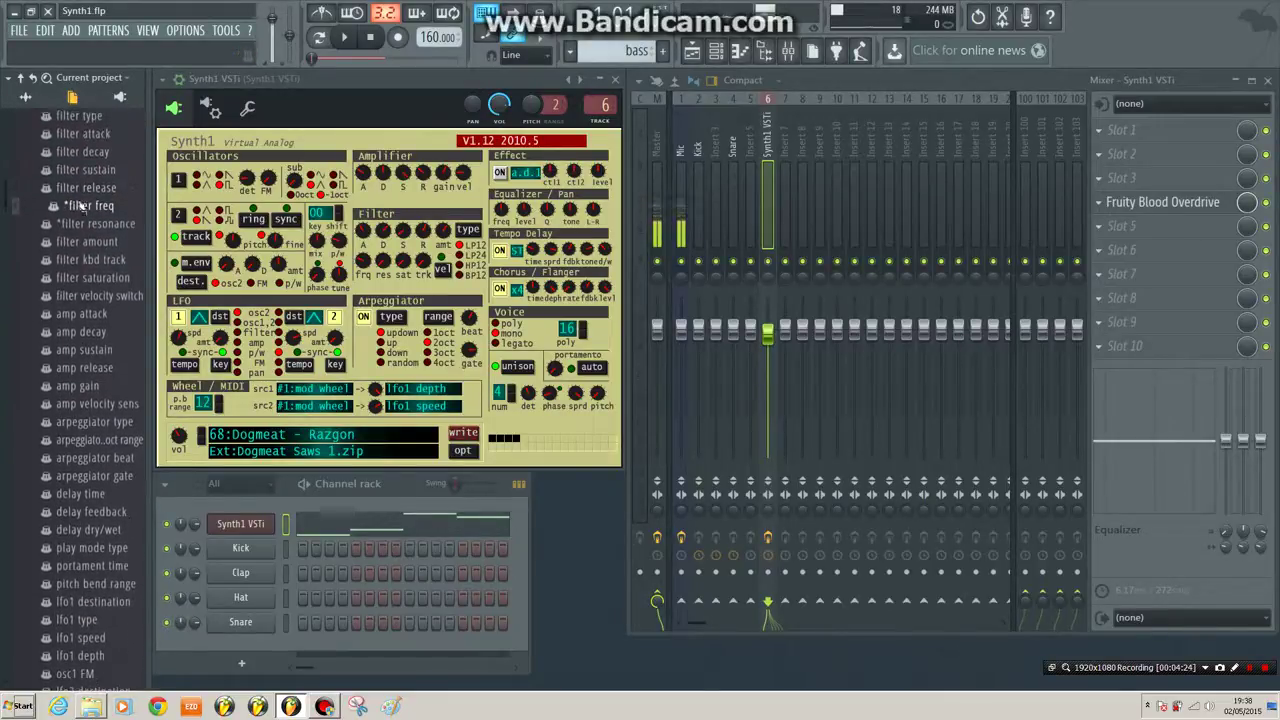
right_click(90, 205)
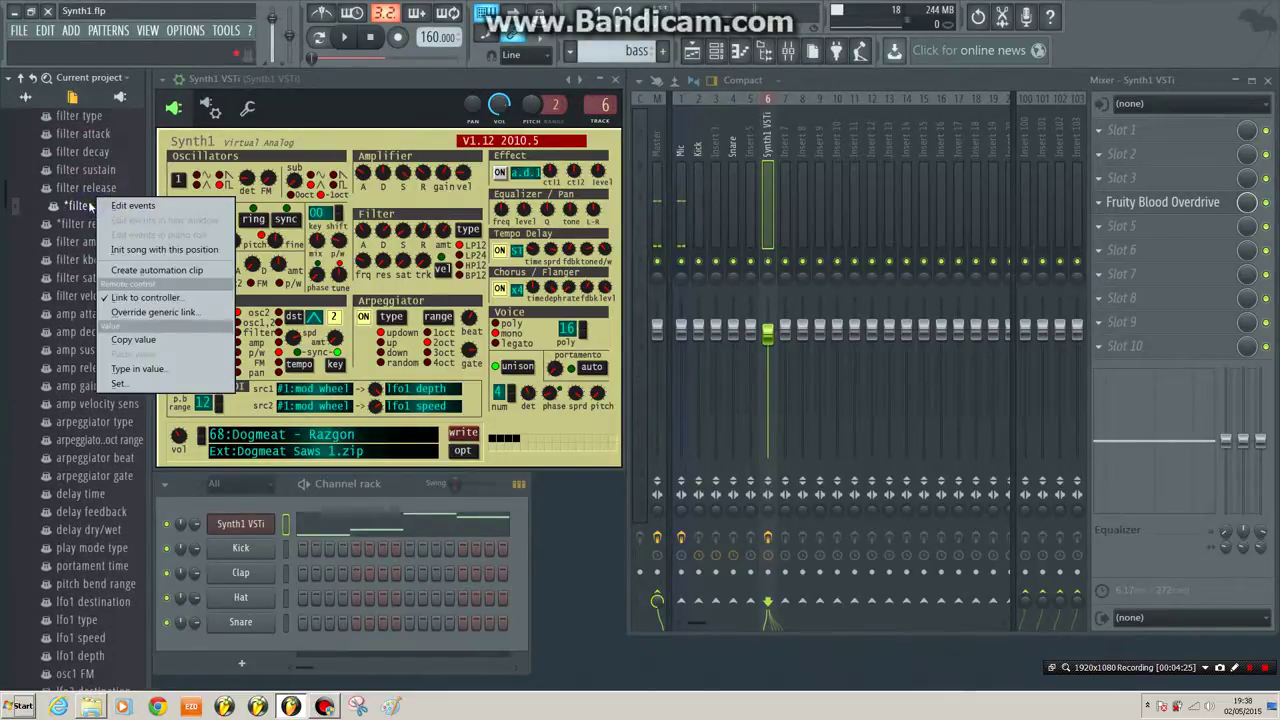
left_click(140, 298)
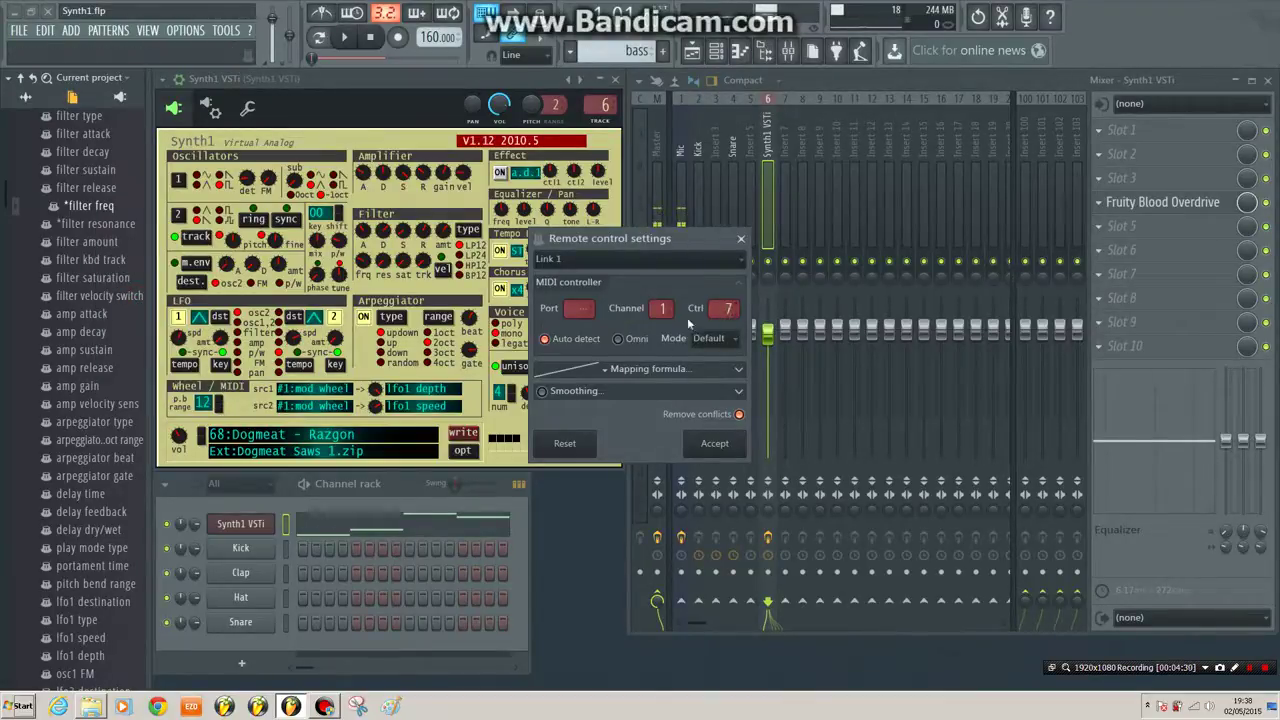
key("Return")
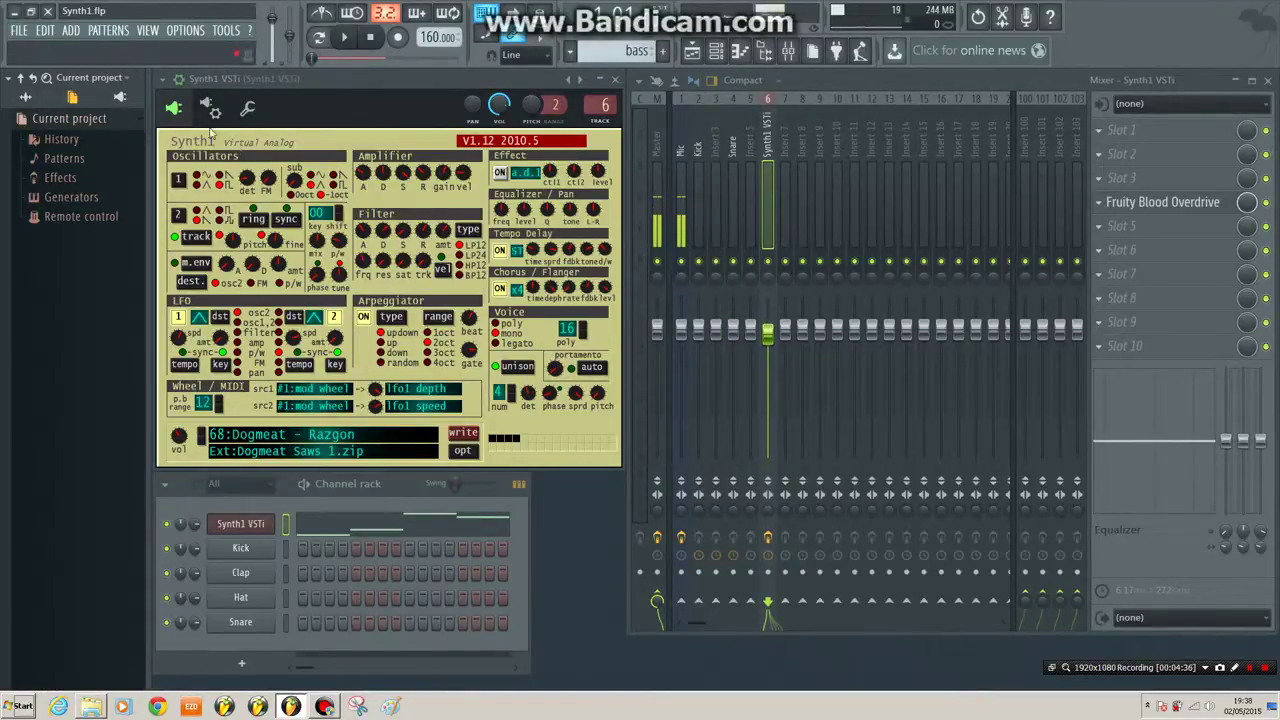
Step: Through Browse parameters, reset filter freq's controller link with Auto detect off and accept
left_click(162, 79)
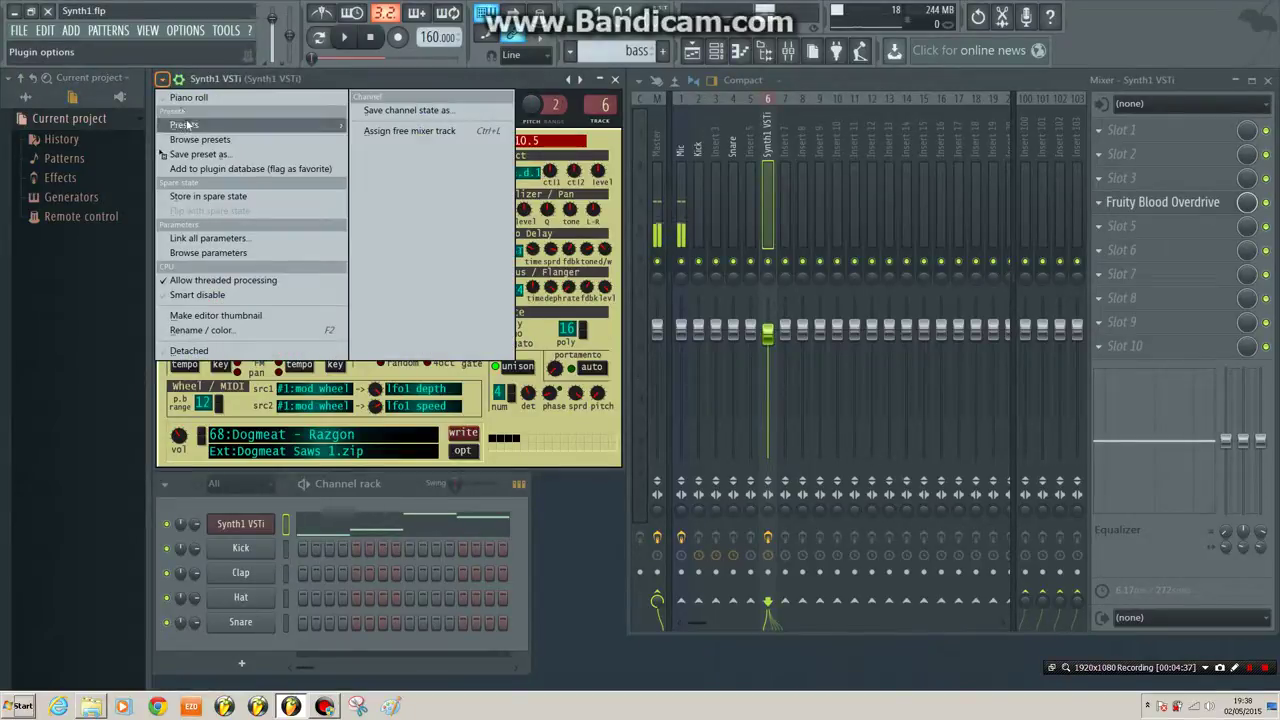
left_click(209, 254)
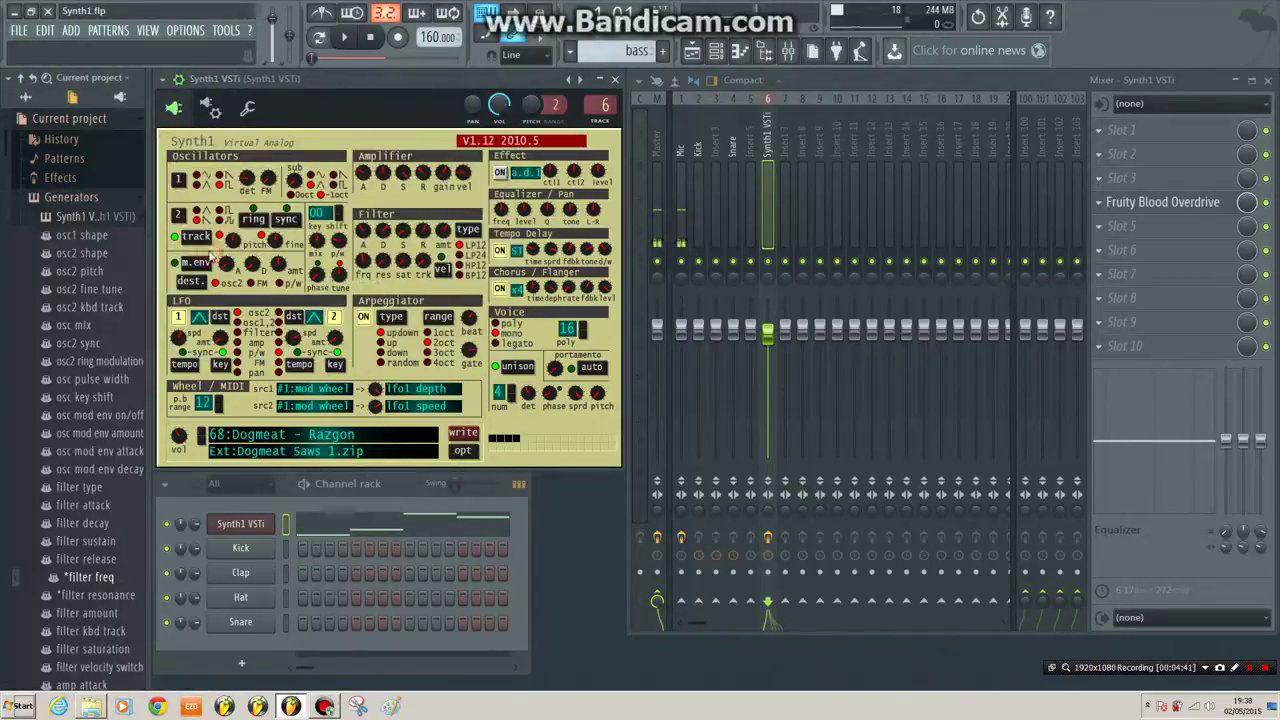
right_click(100, 578)
left_click(164, 587)
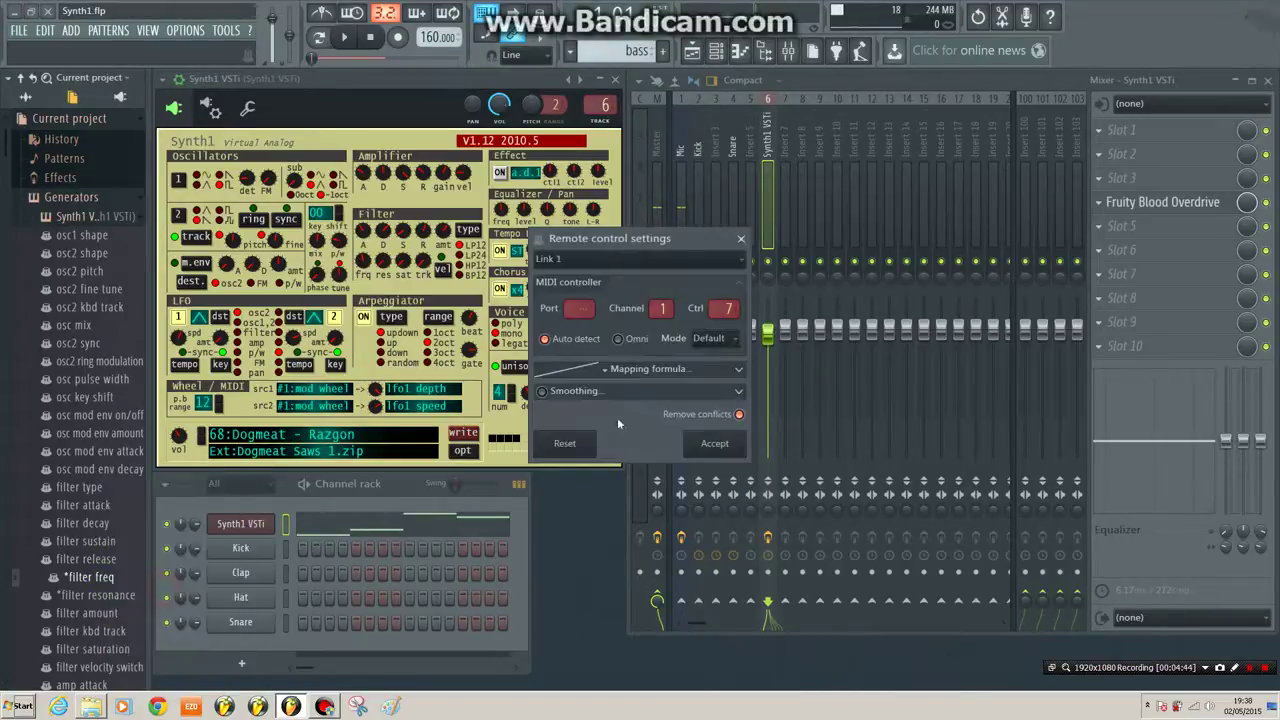
left_click(574, 340)
left_click(564, 445)
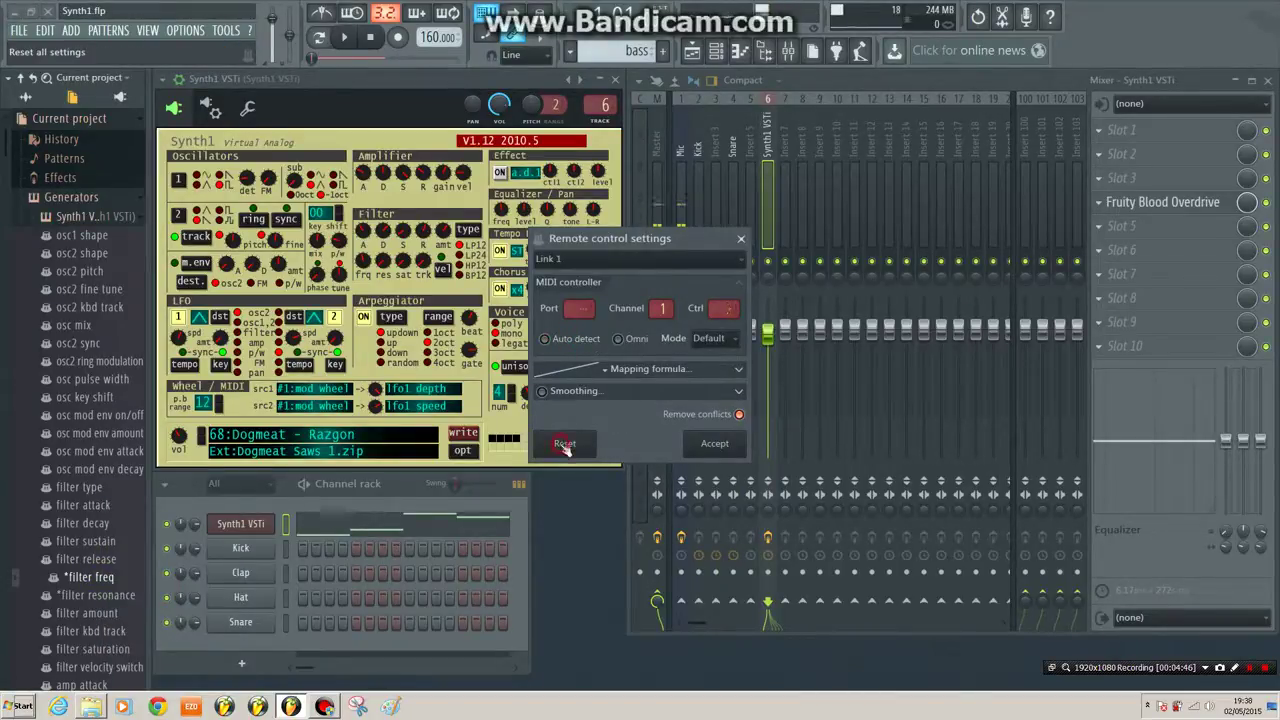
left_click(716, 446)
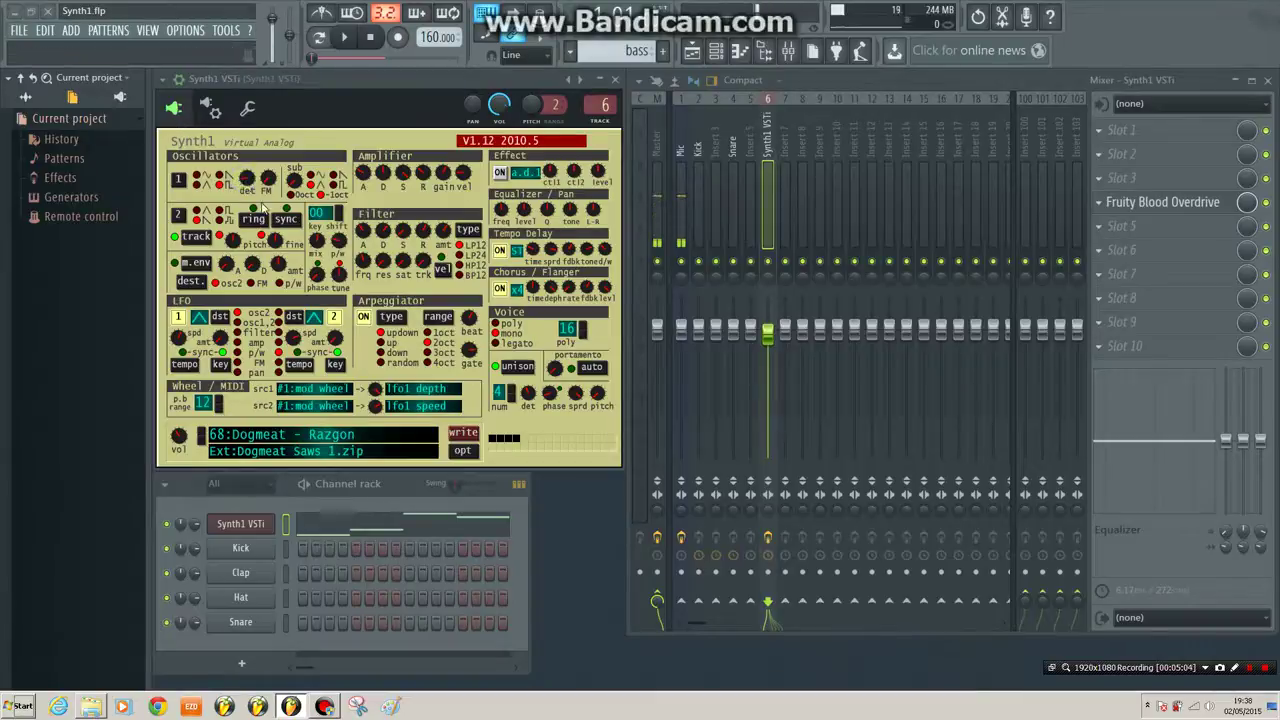
Step: Through Browse parameters, open osc2 pitch's controller link, enable Auto detect, reset and accept
left_click(163, 80)
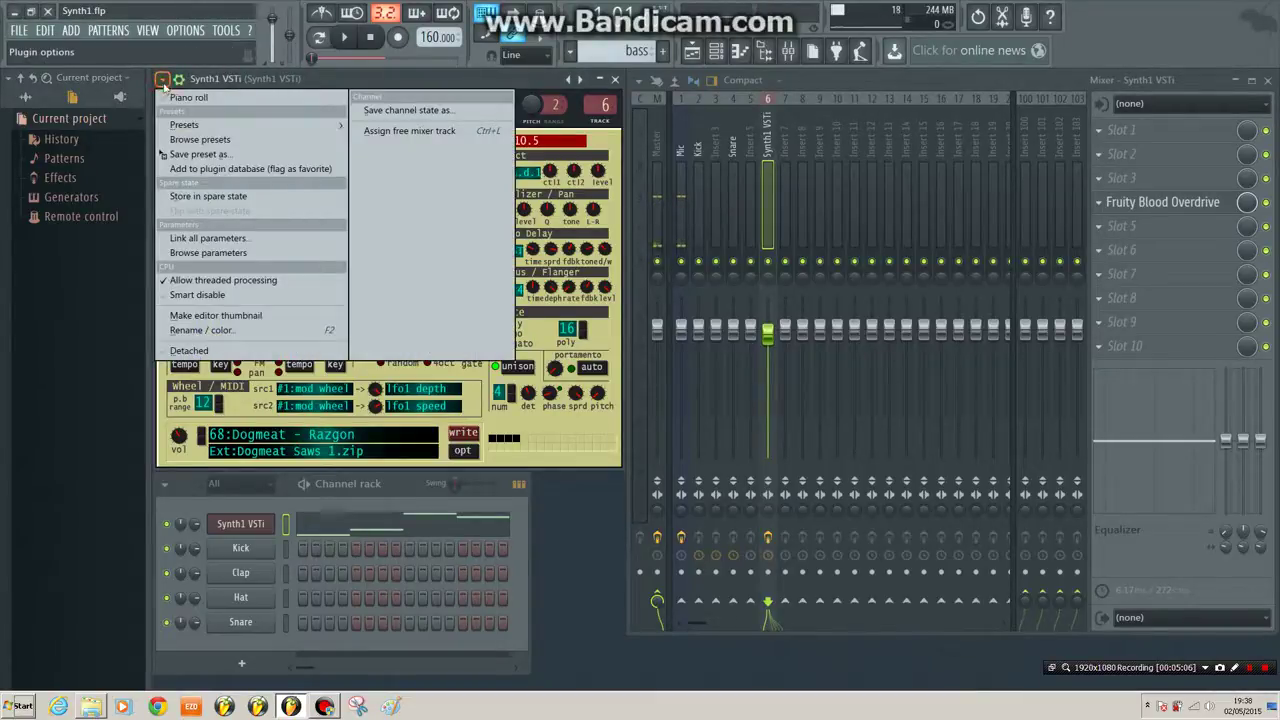
left_click(222, 256)
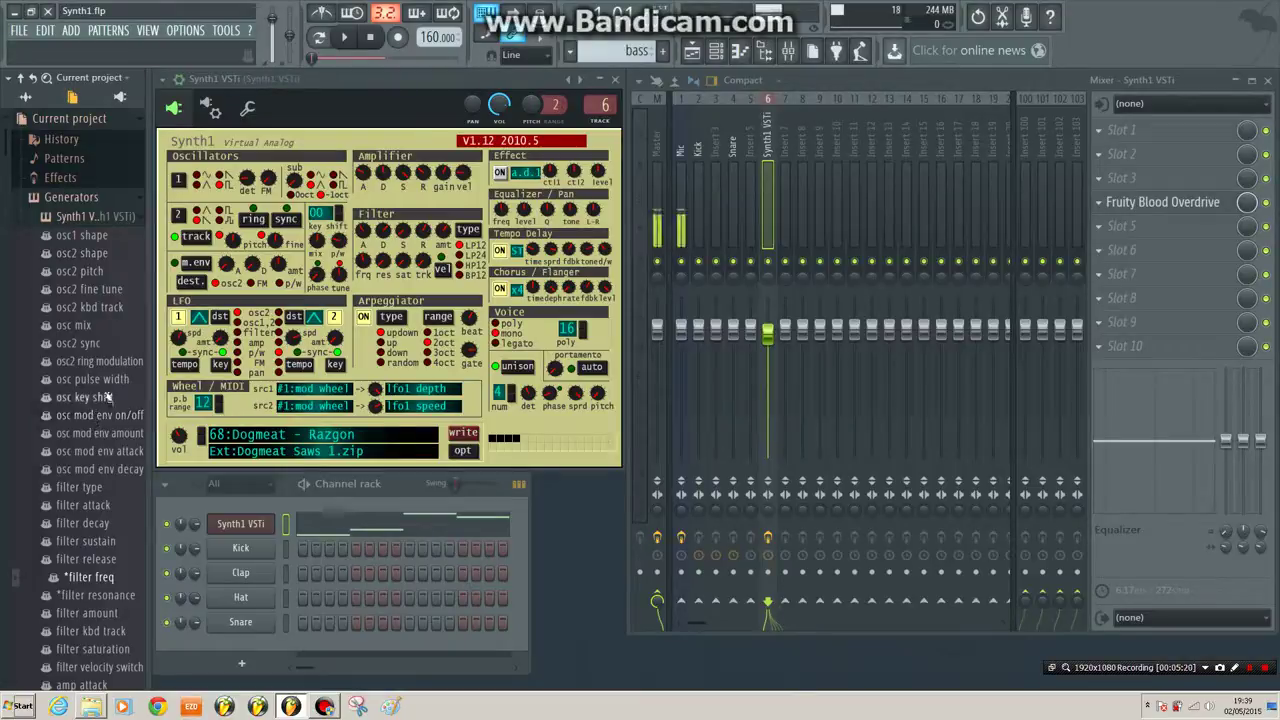
right_click(90, 272)
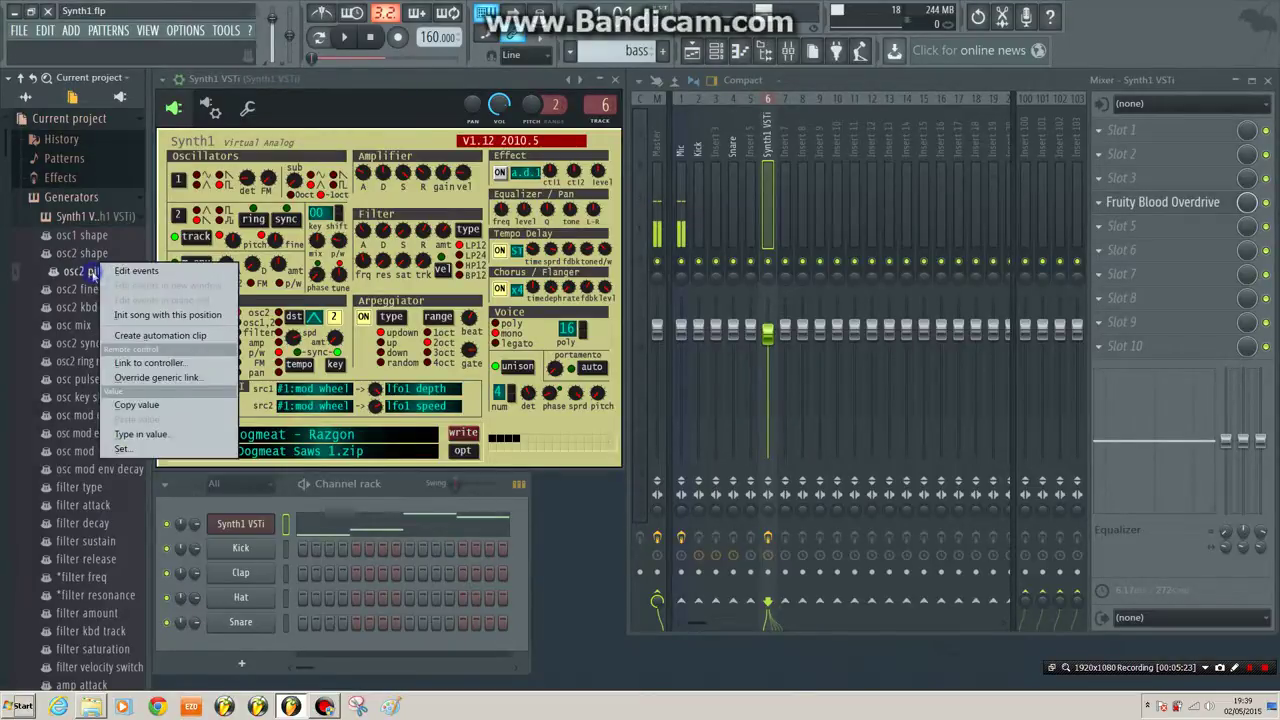
left_click(150, 364)
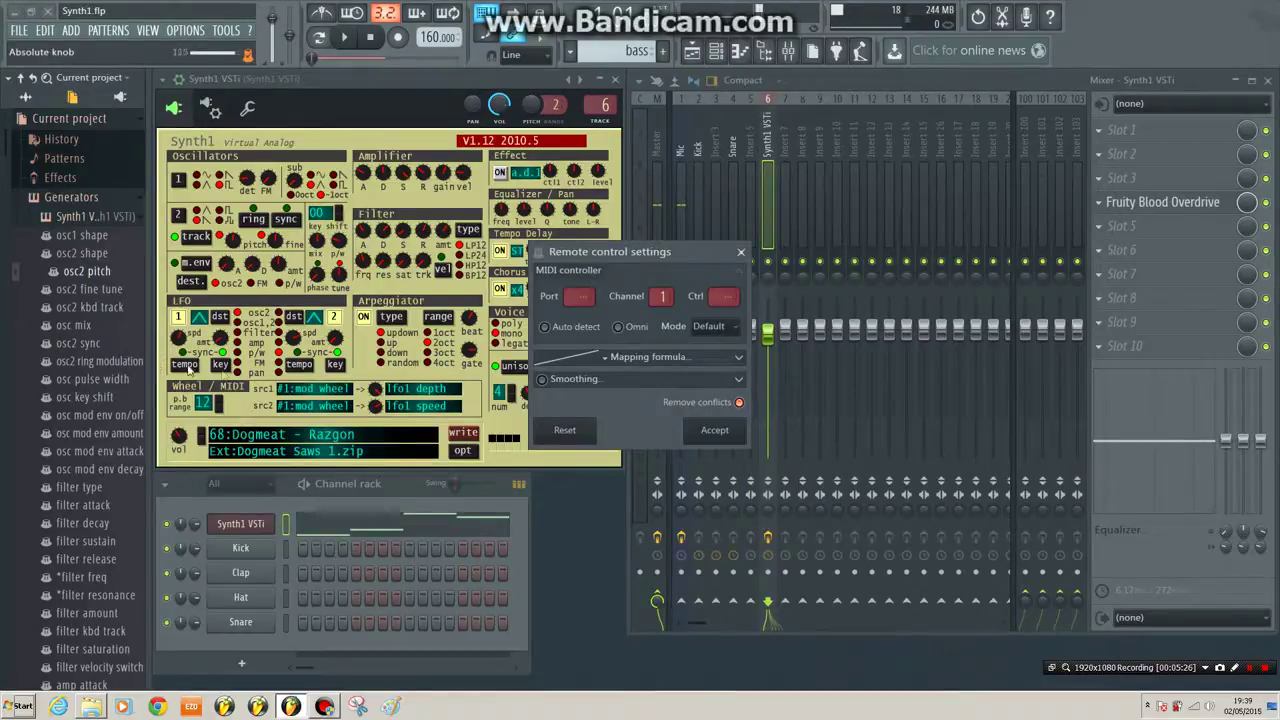
left_click(558, 327)
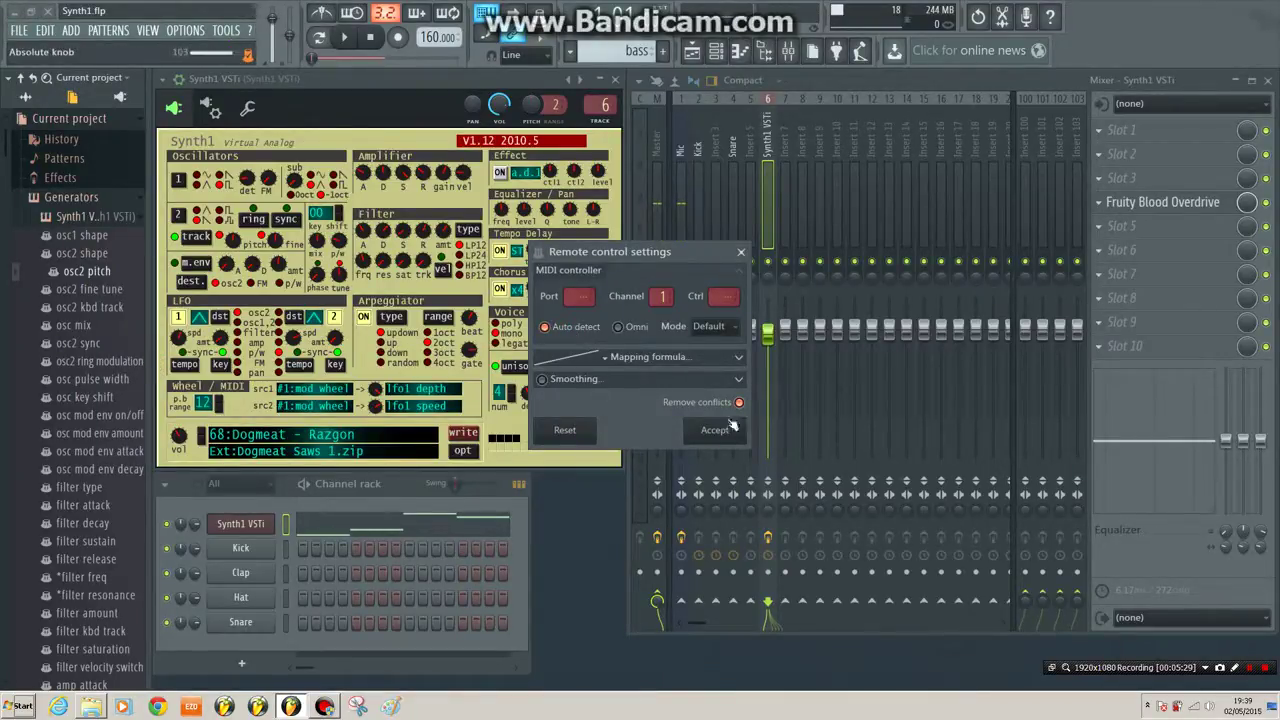
left_click(557, 429)
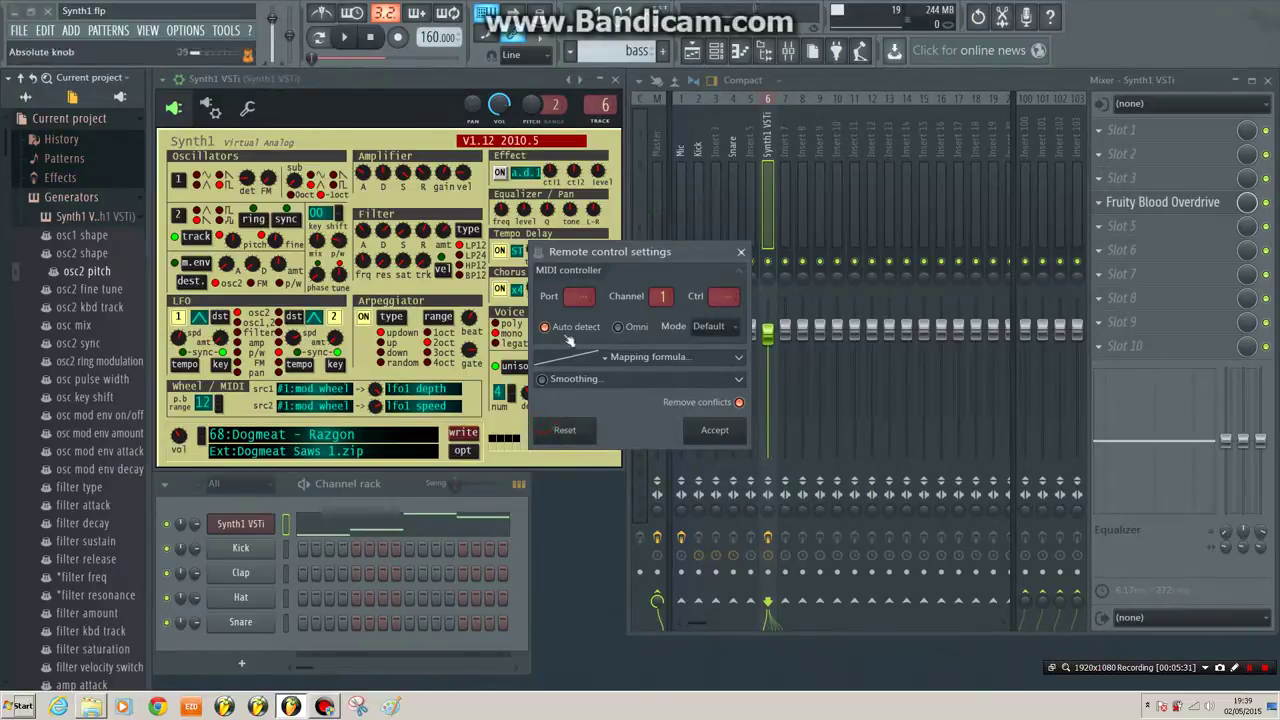
left_click(713, 431)
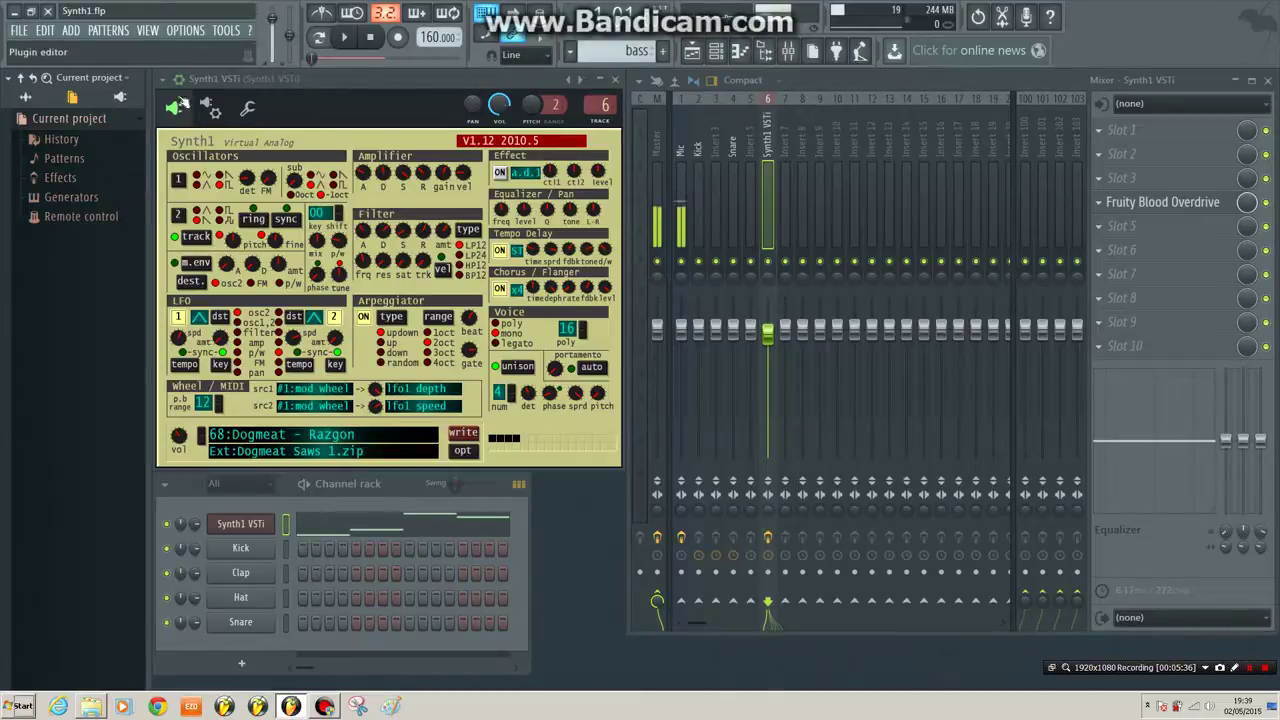
Step: Link osc2 pitch to the pedal from Browse parameters, then play the pattern to hear it
left_click(162, 79)
left_click(212, 252)
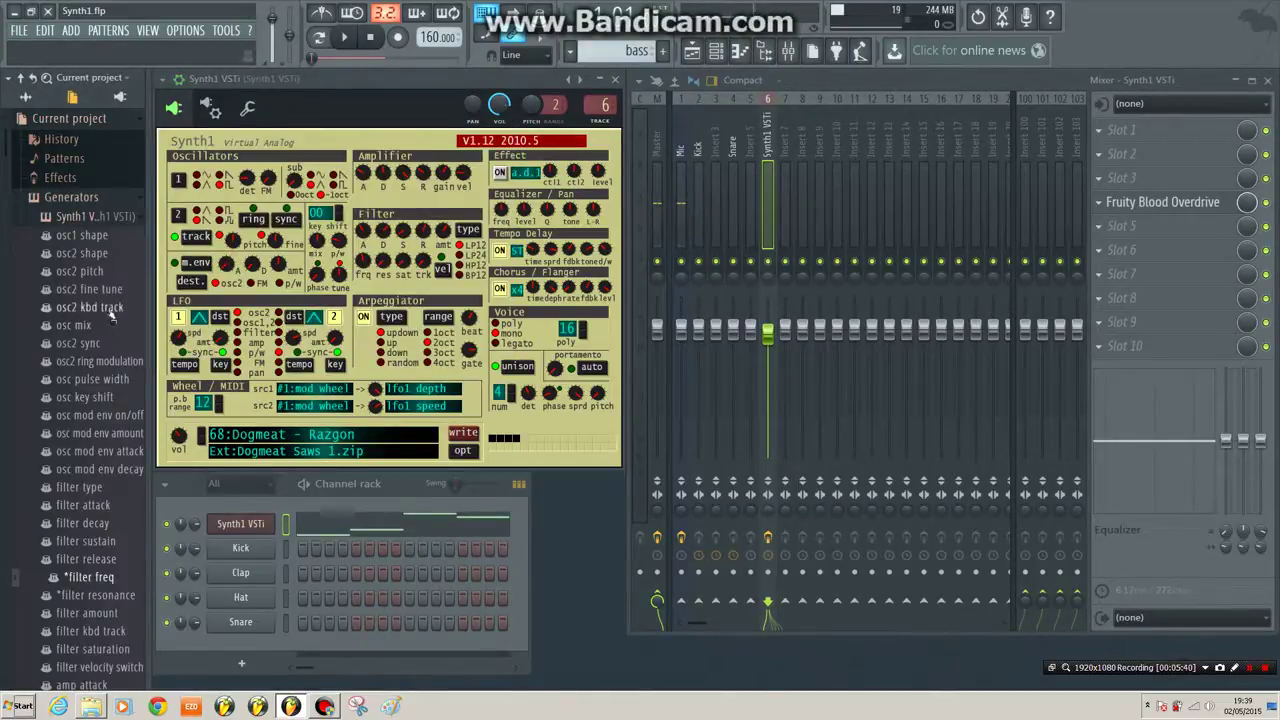
right_click(96, 272)
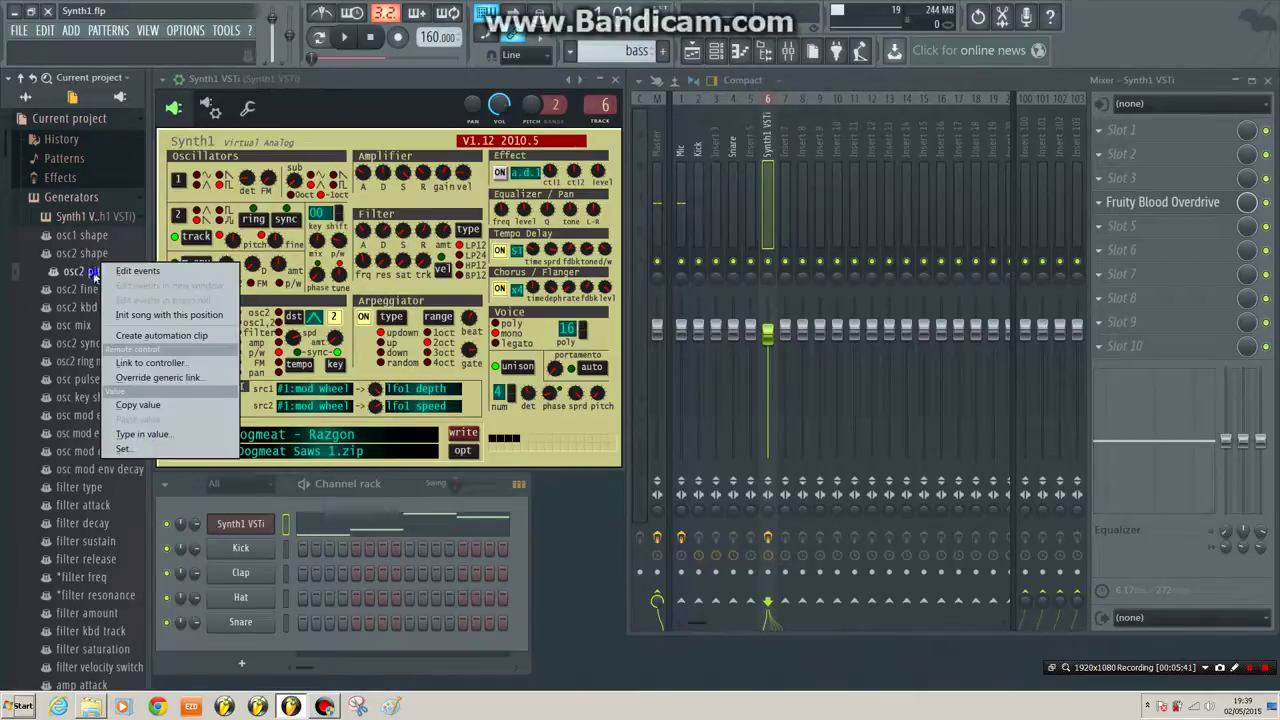
left_click(168, 364)
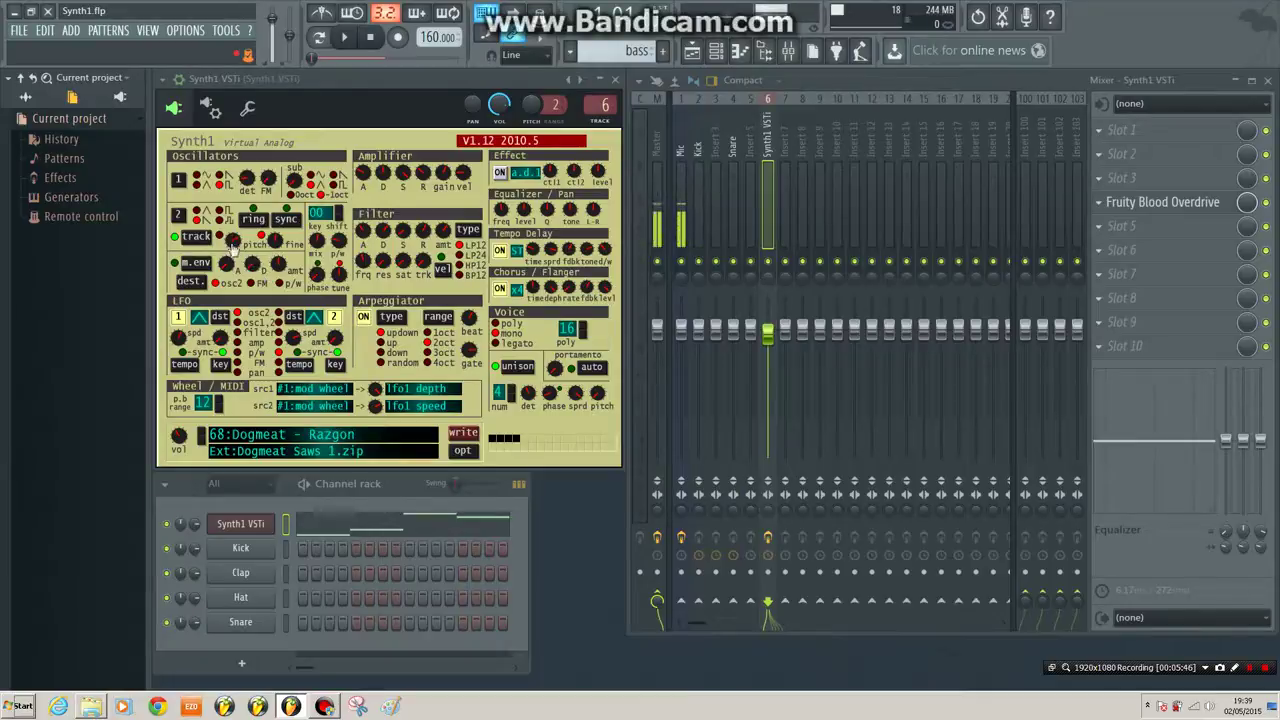
left_click(349, 41)
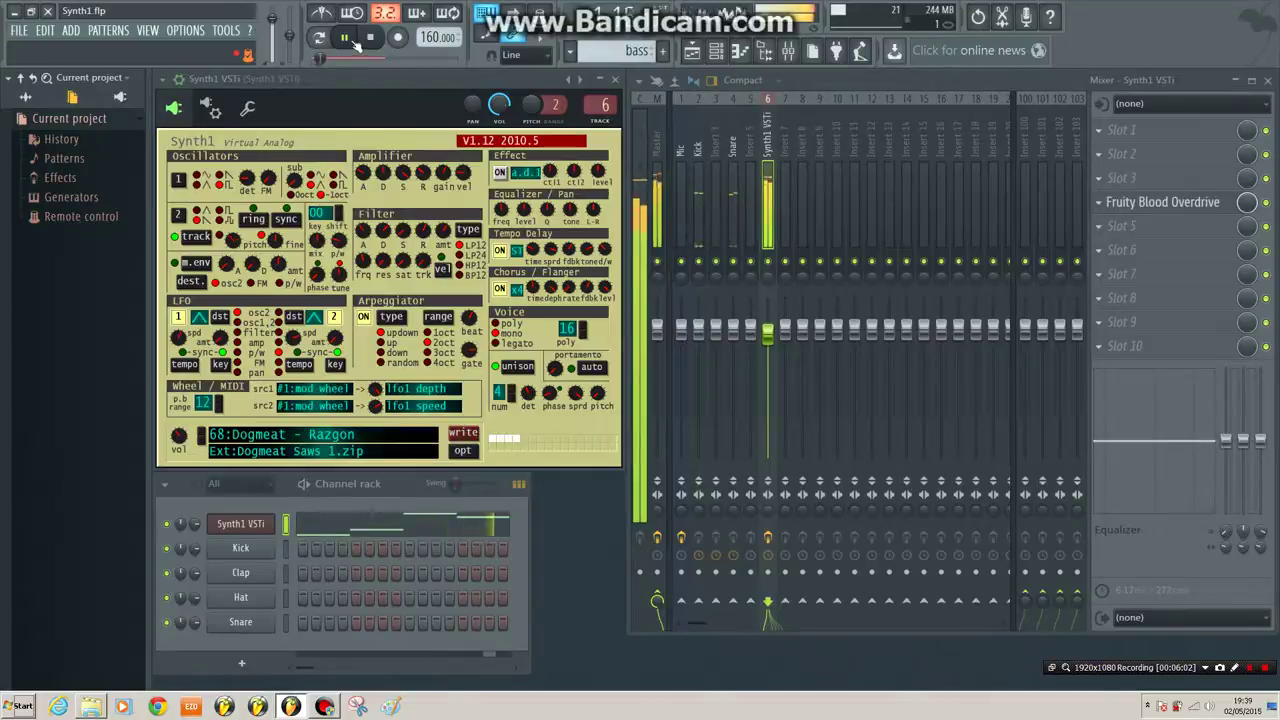
Step: Stop the pattern playback after the osc2 pitch pedal test, returning to the start
left_click(370, 37)
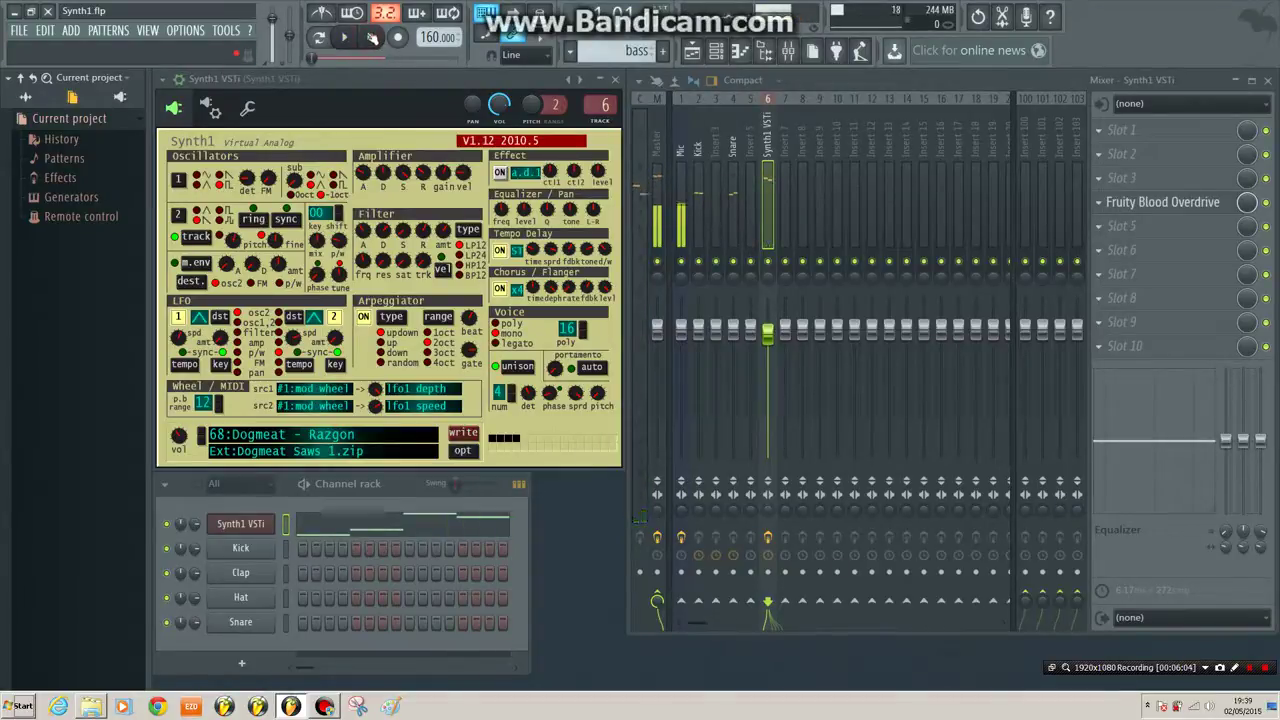